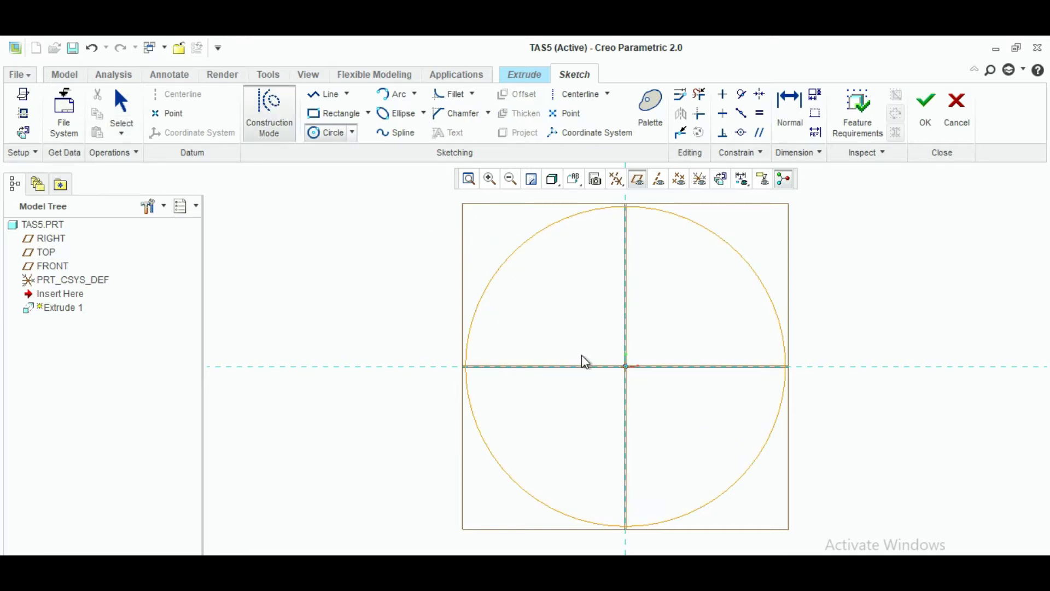
- Size the first concentric construction circle inside the outer circle
{"action": "left_click", "coordinate": [507, 361]}
- Add more concentric construction circles inside the outer circle and show the sketch dimensions
{"action": "left_click", "coordinate": [621, 372]}
{"action": "left_click", "coordinate": [534, 381]}
{"action": "left_click", "coordinate": [625, 367]}
{"action": "left_click", "coordinate": [554, 377]}
{"action": "left_click", "coordinate": [121, 113]}
{"action": "left_click", "coordinate": [270, 114]}
- Resize the outer circle to 120 and two construction circles to 35 and 40
{"action": "double_click", "coordinate": [479, 253]}
{"action": "key", "text": "BackSpace"}
{"action": "key", "text": "BackSpace"}
{"action": "key", "text": "BackSpace"}
{"action": "key", "text": "BackSpace"}
{"action": "key", "text": "BackSpace"}
{"action": "key", "text": "BackSpace"}
{"action": "key", "text": "BackSpace"}
{"action": "key", "text": "BackSpace"}
{"action": "key", "text": "BackSpace"}
{"action": "key", "text": "BackSpace"}
{"action": "key", "text": "BackSpace"}
{"action": "key", "text": "BackSpace"}
{"action": "key", "text": "BackSpace"}
{"action": "key", "text": "BackSpace"}
{"action": "key", "text": "BackSpace"}
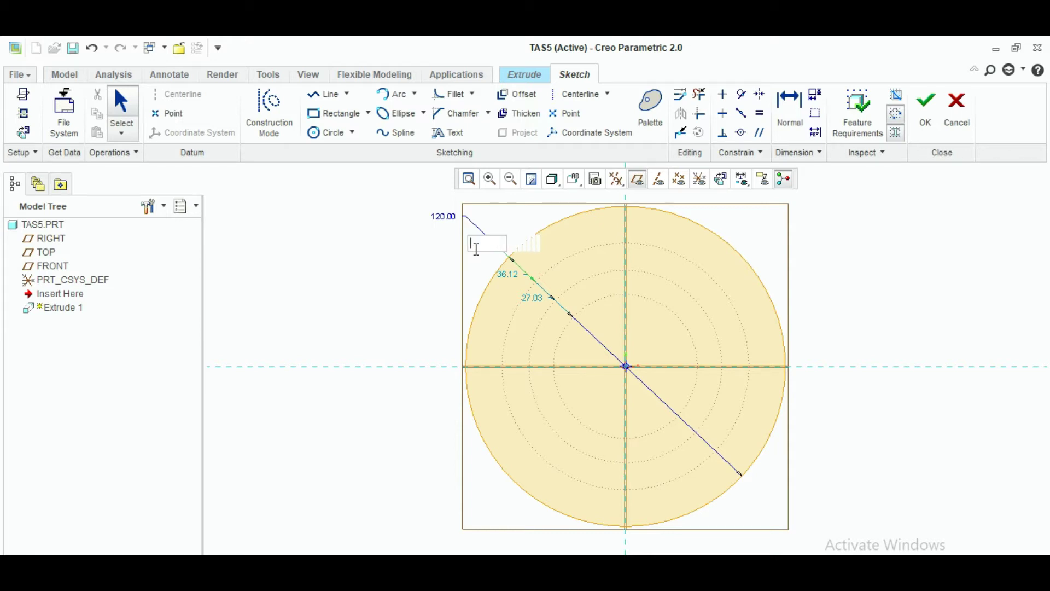
{"action": "type", "text": "120"}
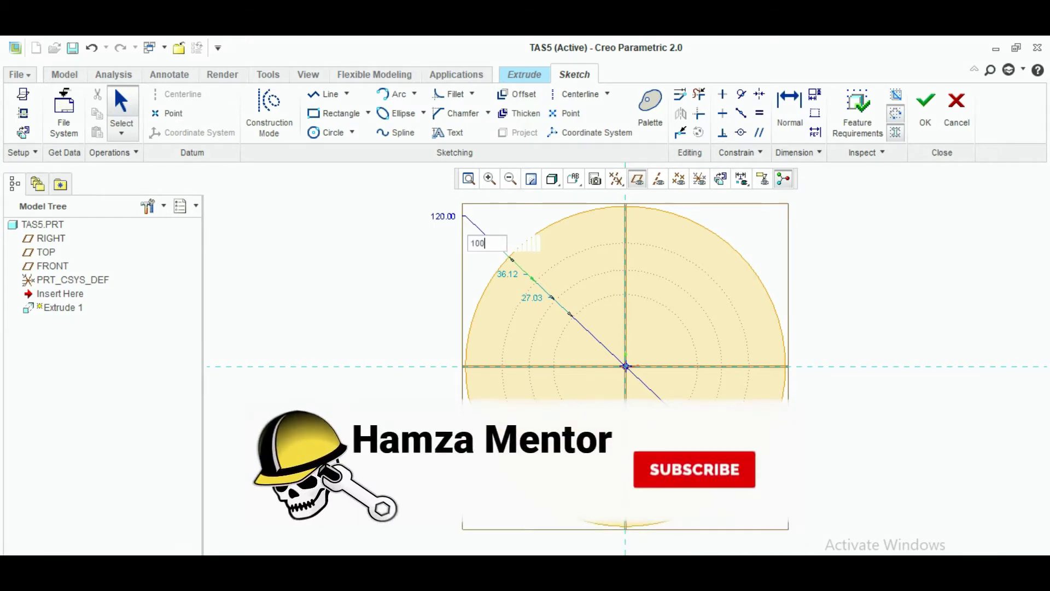
{"action": "key", "text": "Return"}
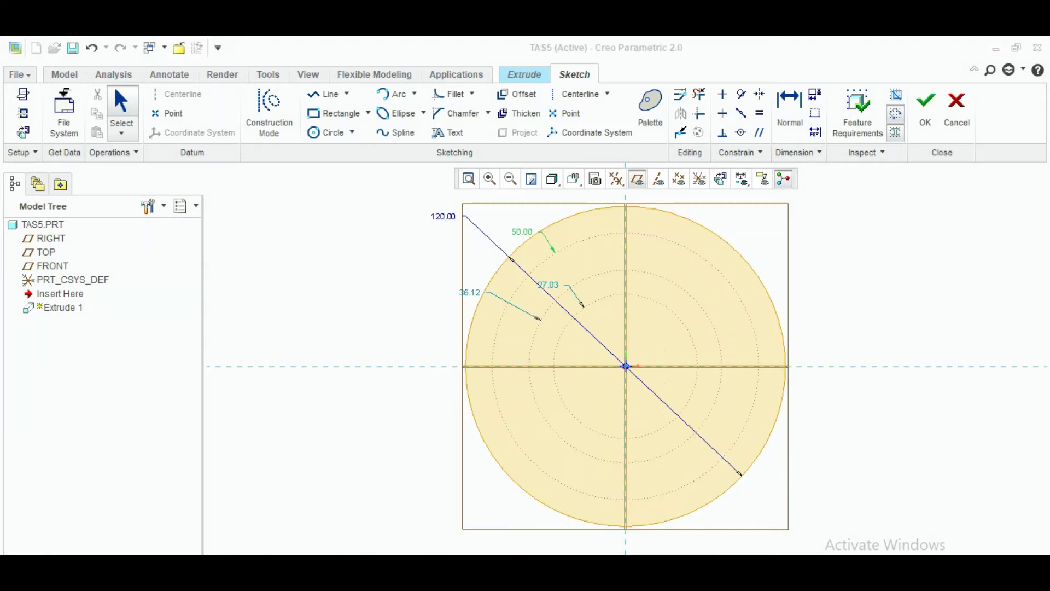
{"action": "double_click", "coordinate": [469, 293]}
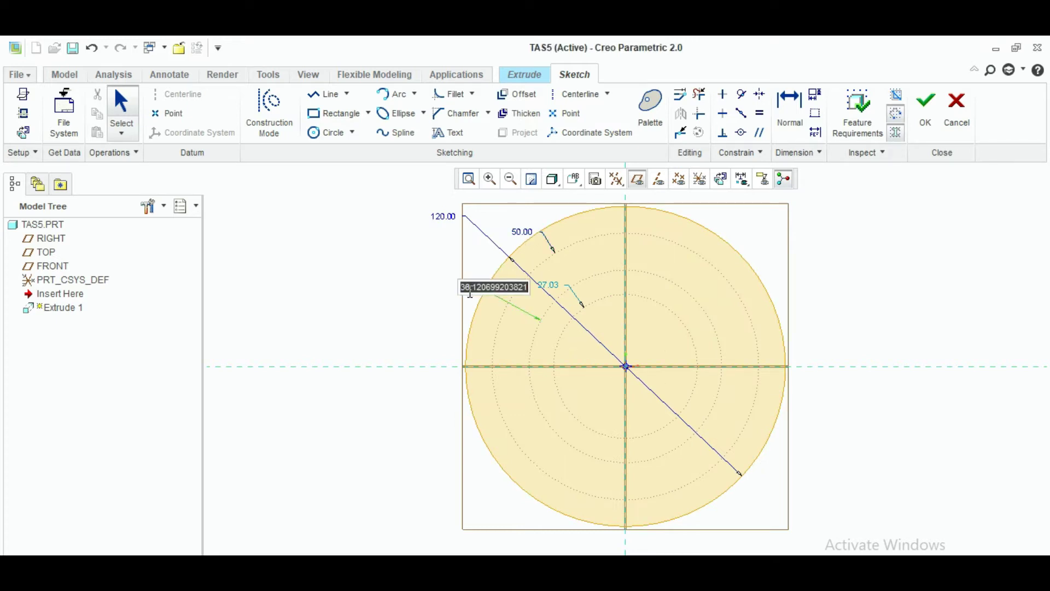
{"action": "key", "text": "BackSpace"}
{"action": "type", "text": "35"}
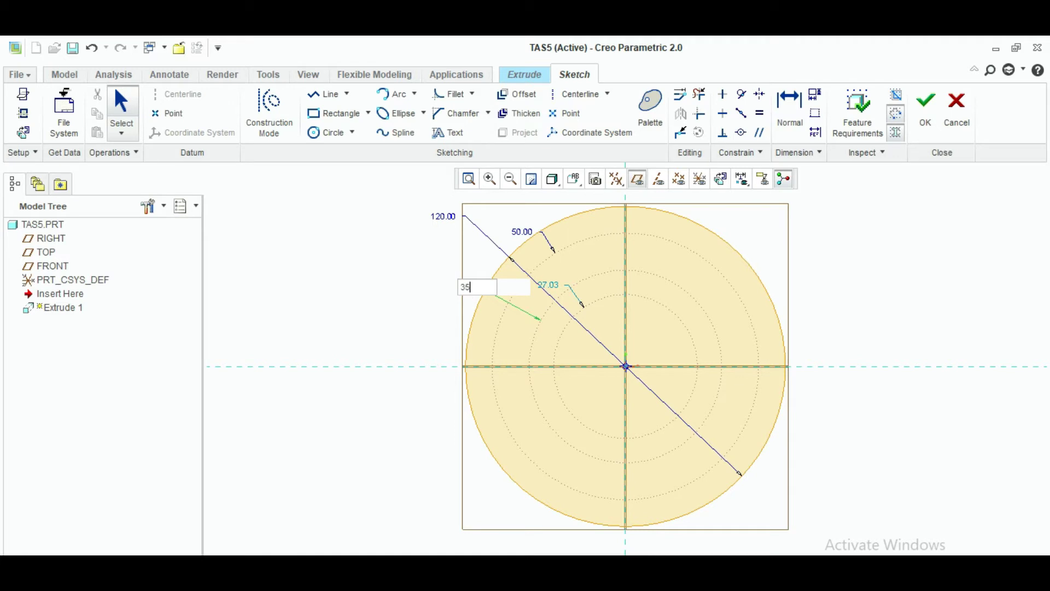
{"action": "key", "text": "Return"}
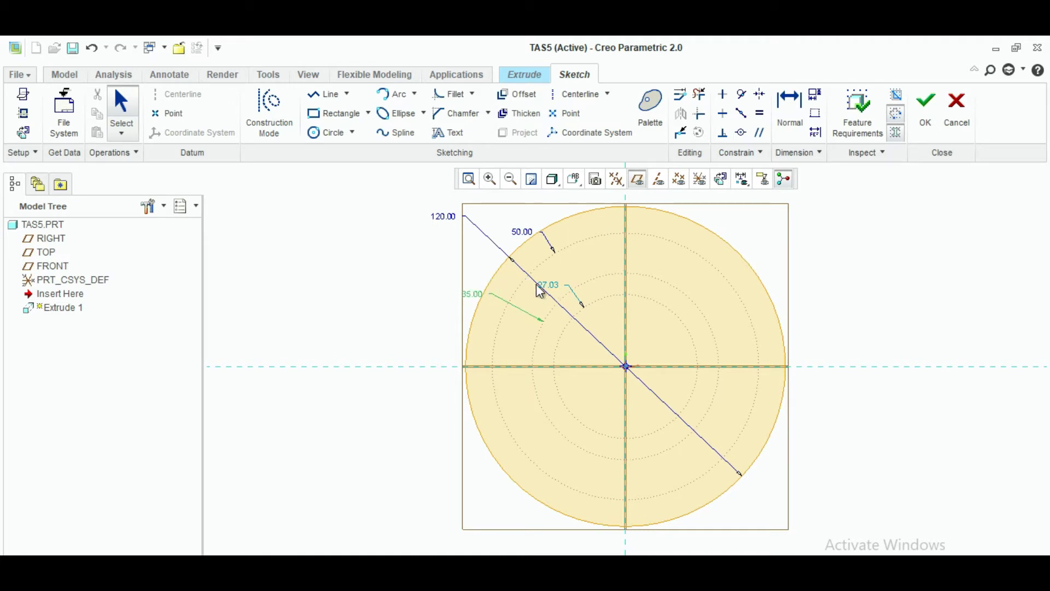
{"action": "double_click", "coordinate": [549, 284]}
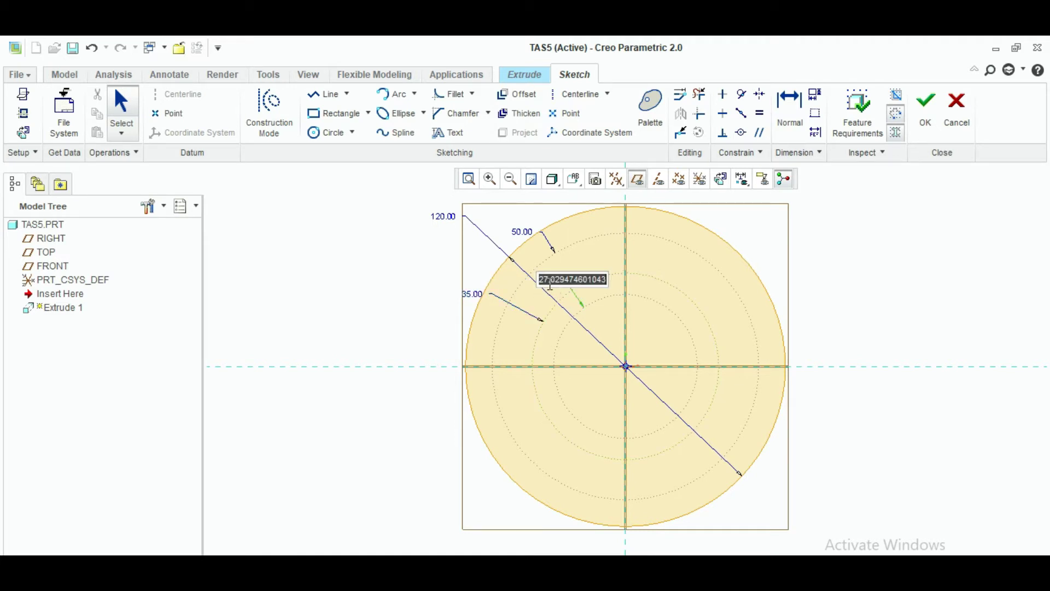
{"action": "key", "text": "BackSpace"}
{"action": "type", "text": "40"}
{"action": "left_click", "coordinate": [619, 287]}
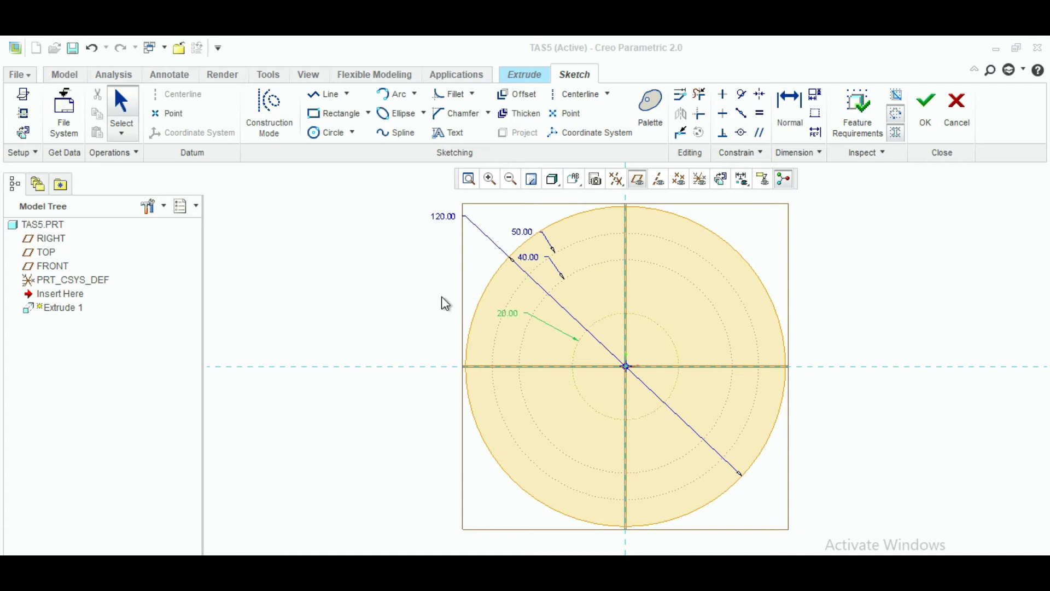
- Draw a small solid circle at the origin and set its diameter to 20
{"action": "left_click", "coordinate": [331, 132]}
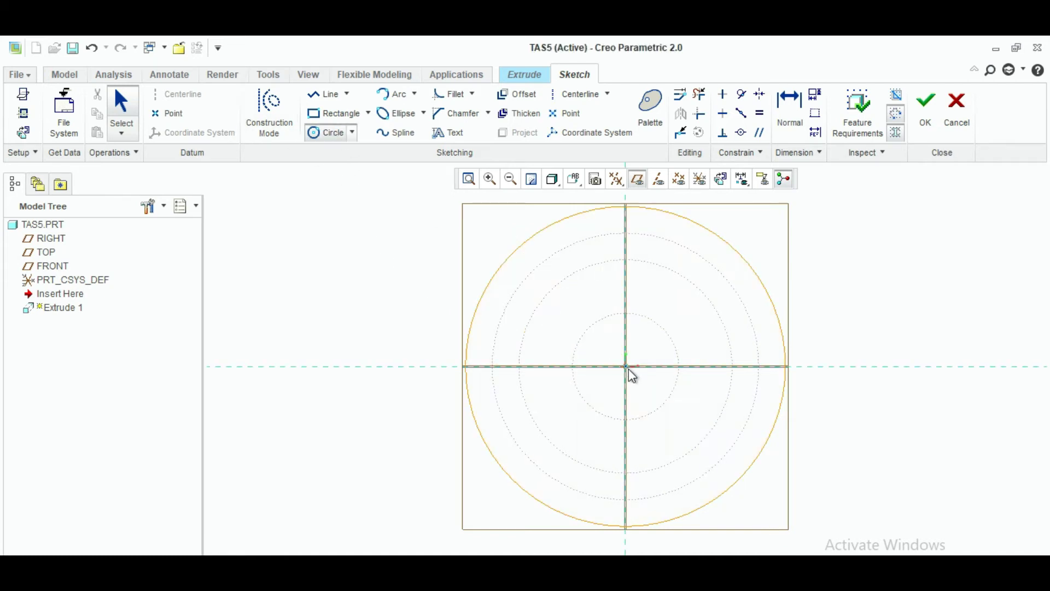
{"action": "left_click", "coordinate": [625, 366]}
{"action": "left_click", "coordinate": [596, 365]}
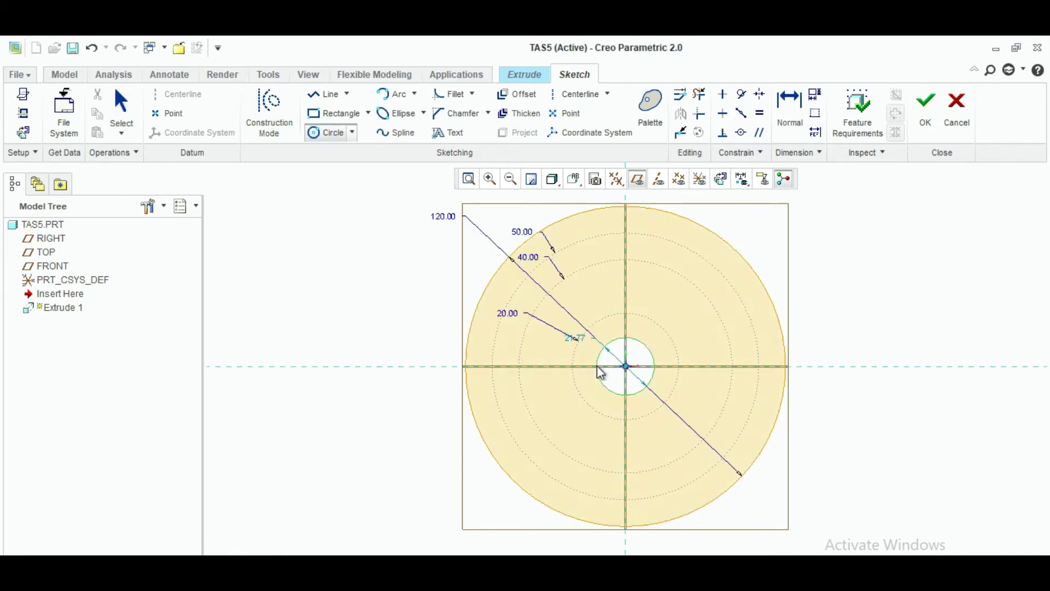
{"action": "middle_click", "coordinate": [432, 316]}
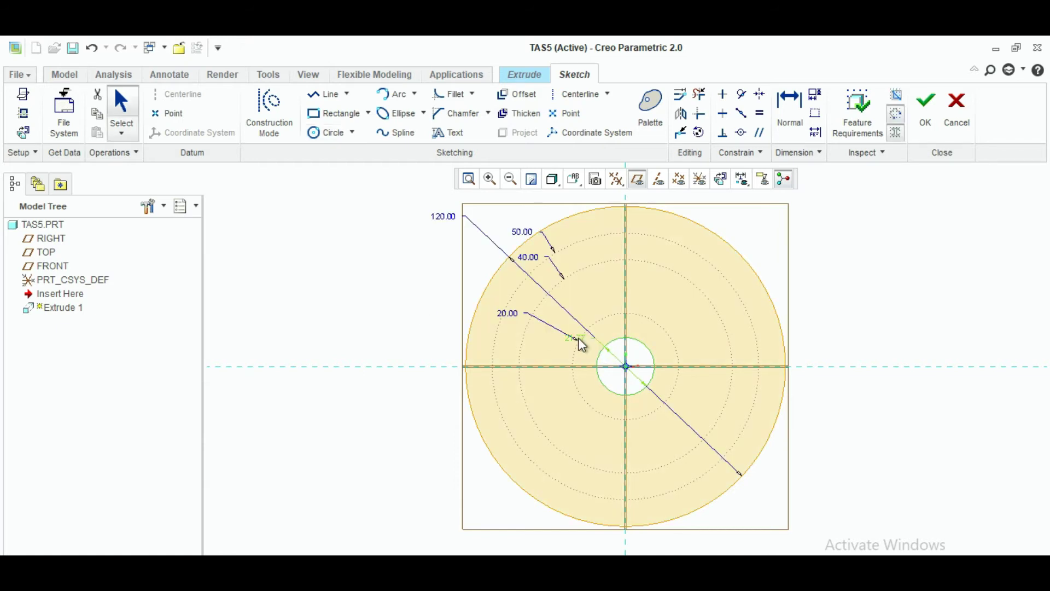
{"action": "left_click_drag", "start_coordinate": [509, 320], "coordinate": [475, 359]}
{"action": "left_click_drag", "start_coordinate": [581, 344], "coordinate": [662, 314]}
{"action": "double_click", "coordinate": [663, 314]}
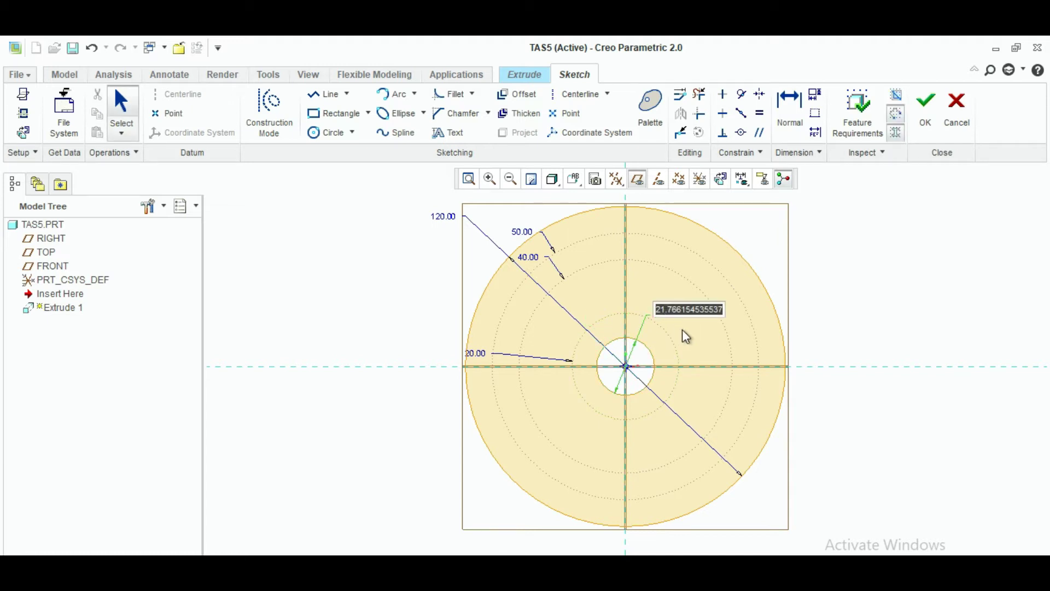
{"action": "key", "text": "BackSpace"}
{"action": "type", "text": "20"}
{"action": "key", "text": "Return"}
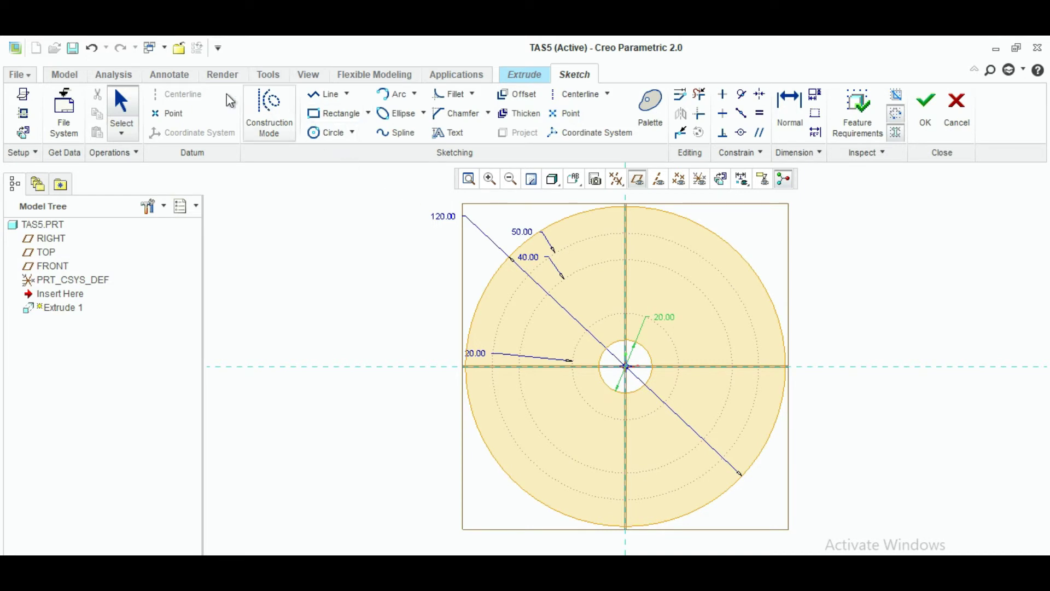
{"action": "left_click", "coordinate": [579, 104]}
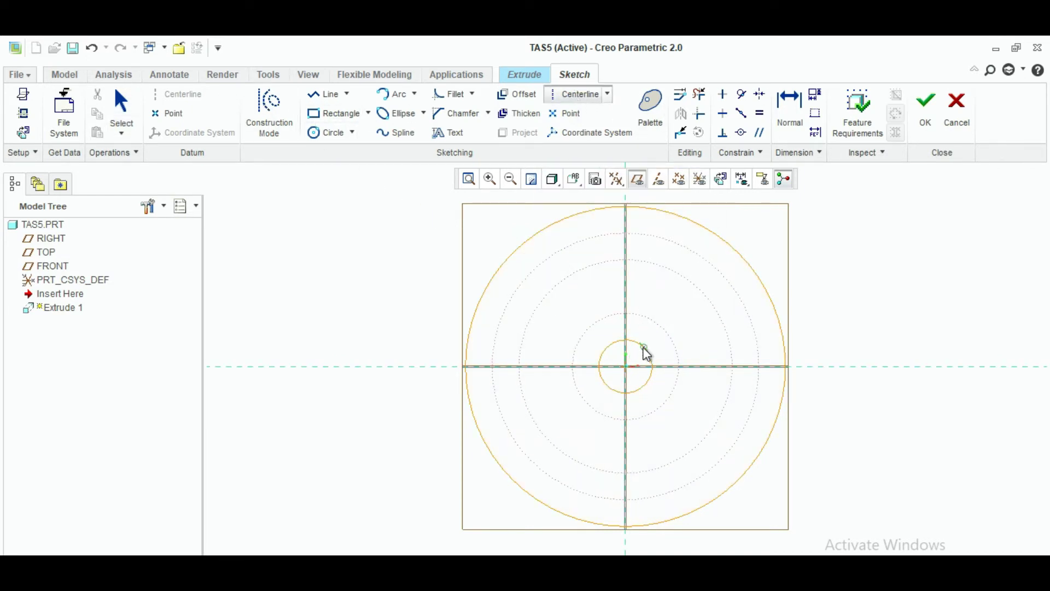
- Draw two diagonal construction centerlines crossing at the sketch origin
{"action": "left_click", "coordinate": [282, 121]}
{"action": "left_click", "coordinate": [624, 366]}
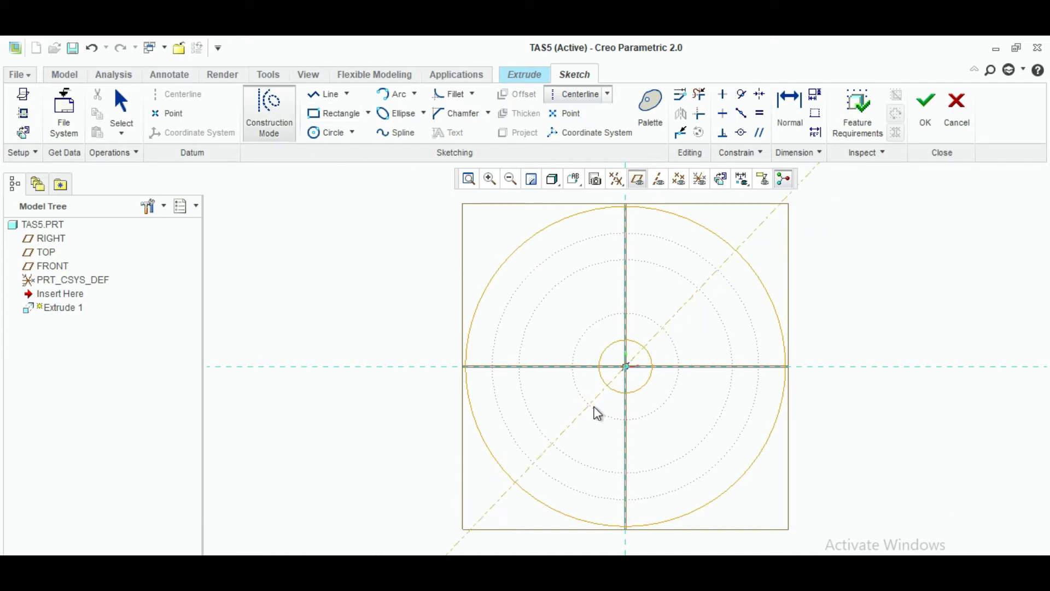
{"action": "left_click", "coordinate": [589, 416]}
{"action": "left_click", "coordinate": [627, 368]}
{"action": "left_click", "coordinate": [708, 453]}
{"action": "middle_click", "coordinate": [400, 296]}
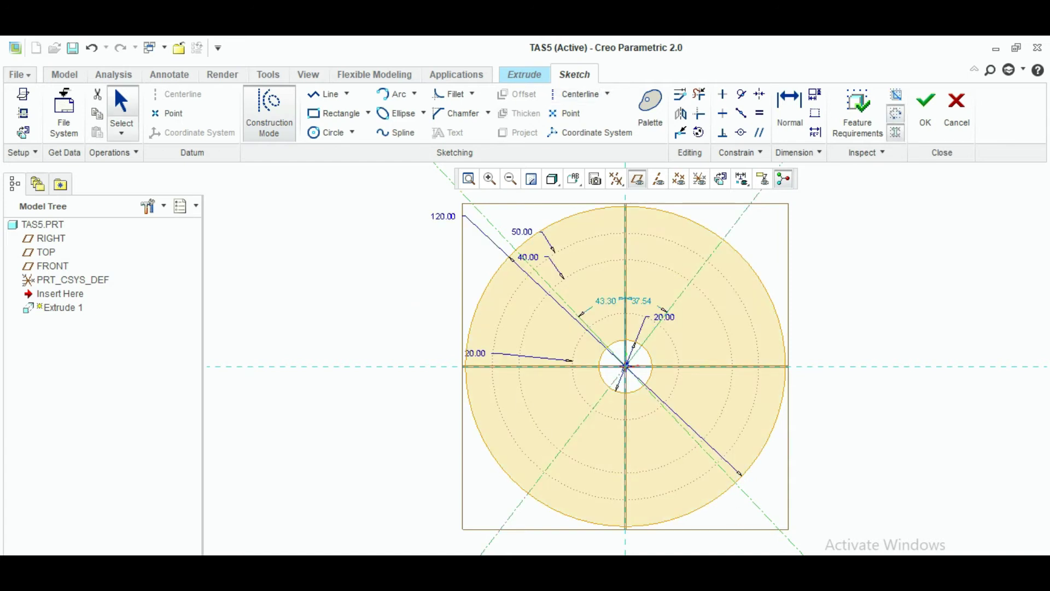
- Dimension both diagonal centerlines at 60 degrees from the horizontal
{"action": "left_click", "coordinate": [786, 97]}
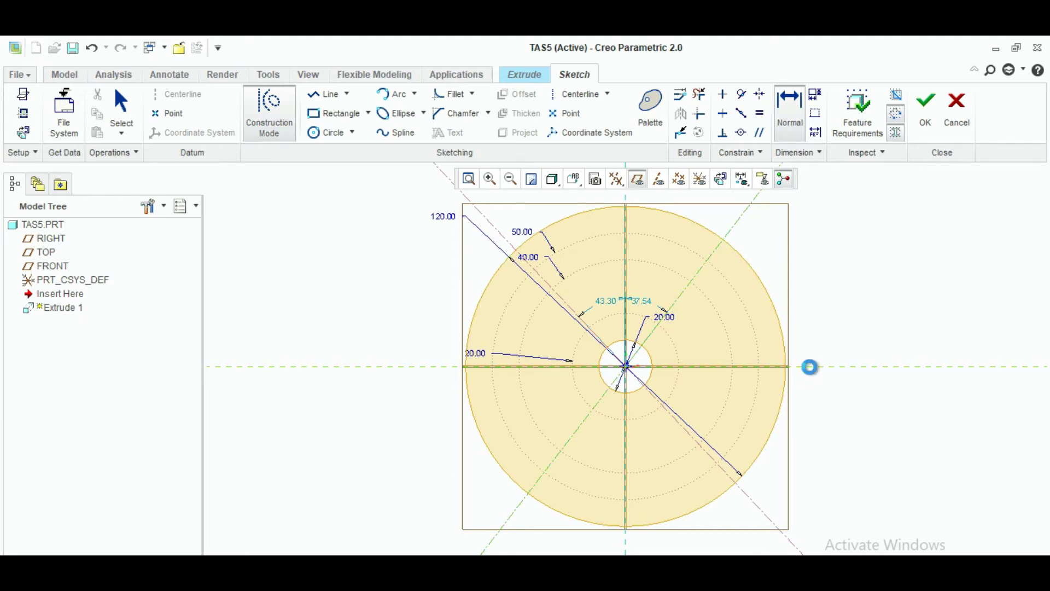
{"action": "middle_click", "coordinate": [818, 330]}
{"action": "key", "text": "BackSpace"}
{"action": "type", "text": "60"}
{"action": "key", "text": "Return"}
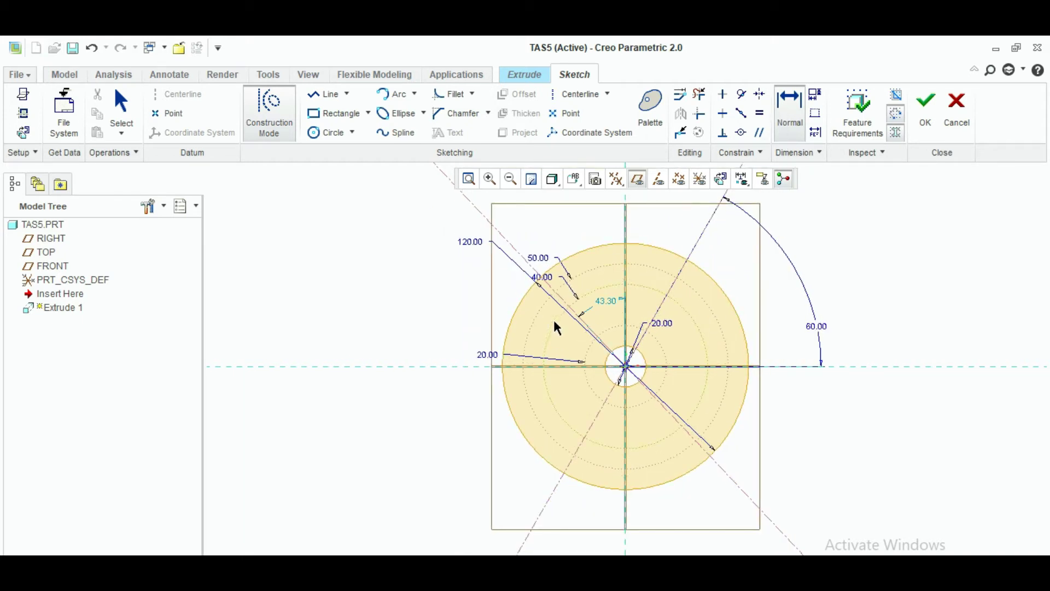
{"action": "left_click", "coordinate": [555, 294]}
{"action": "middle_click", "coordinate": [474, 338]}
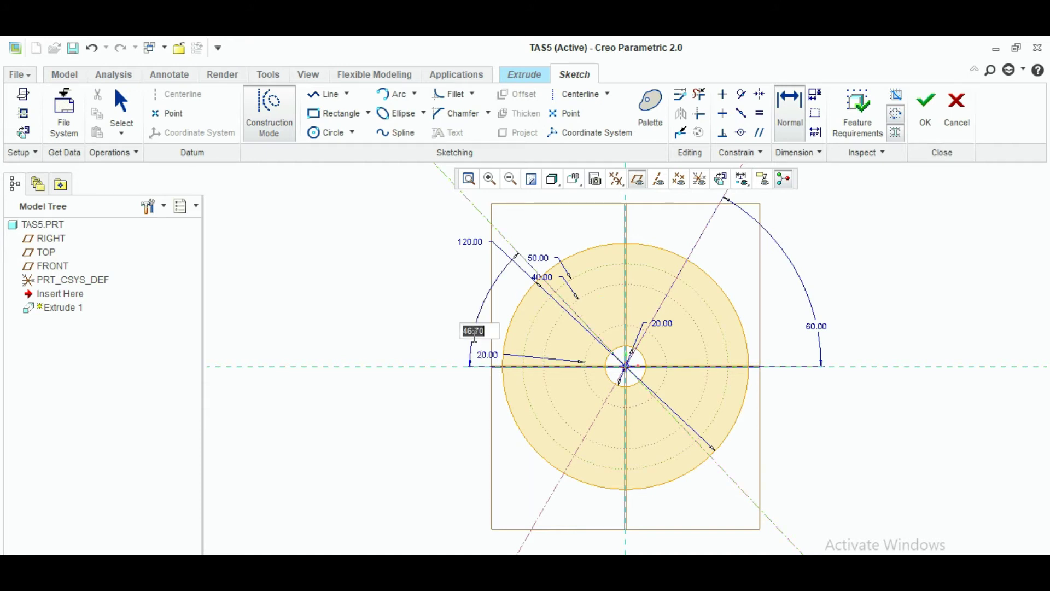
{"action": "key", "text": "BackSpace"}
{"action": "type", "text": "60"}
{"action": "key", "text": "Return"}
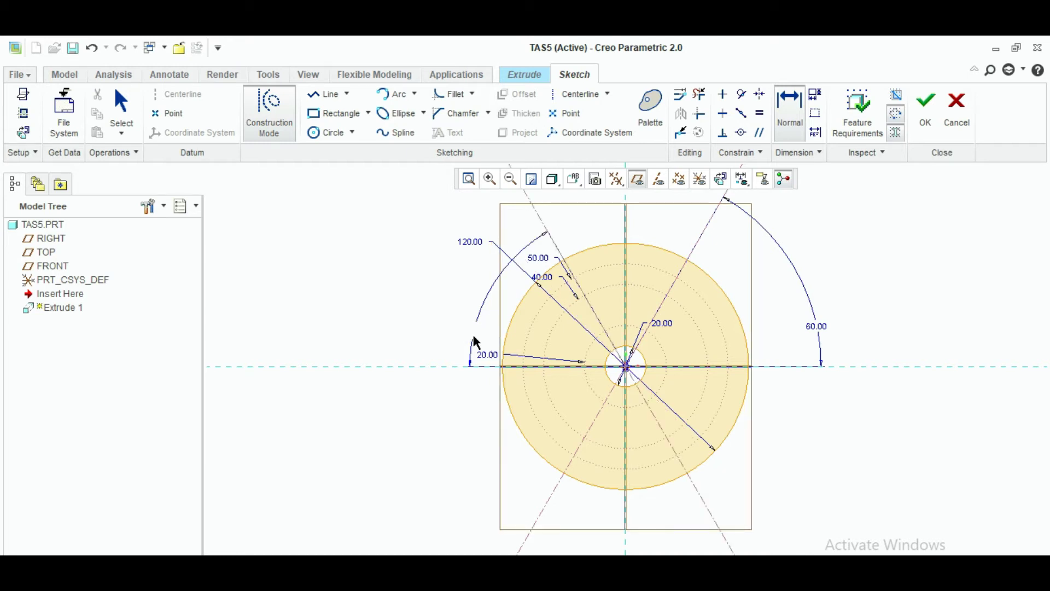
- Draw equal-radius outer holes on the upper-left and upper-right diagonals and the right horizontal
{"action": "left_click", "coordinate": [270, 107]}
{"action": "left_click", "coordinate": [323, 132]}
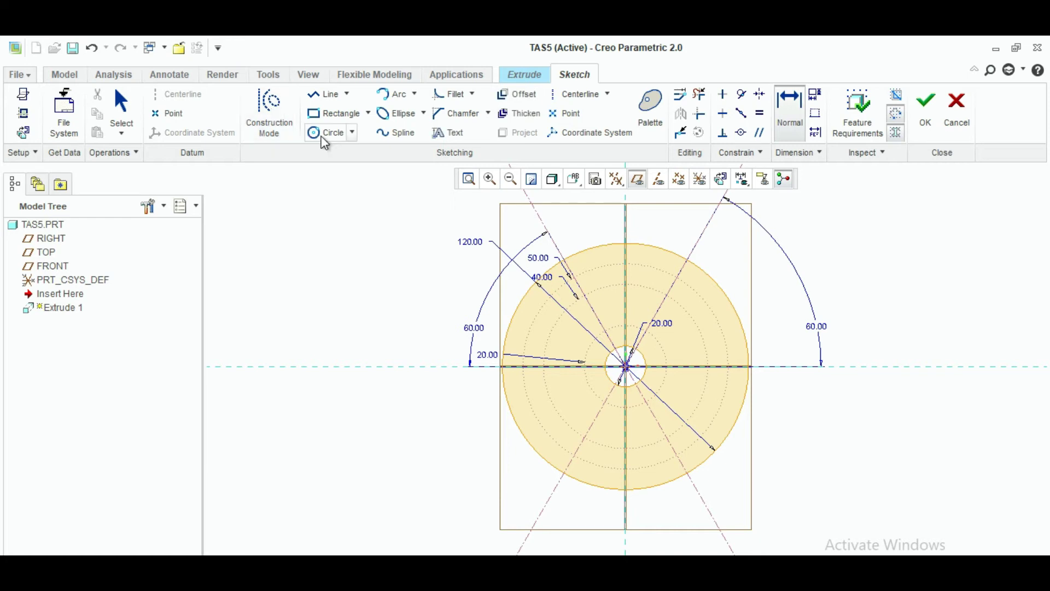
{"action": "left_click", "coordinate": [574, 278]}
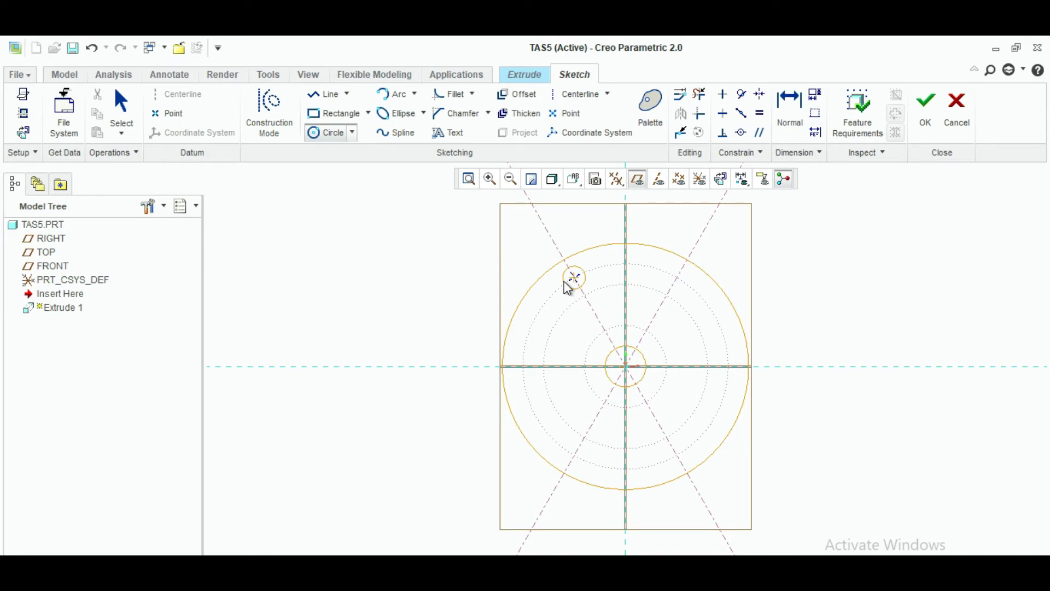
{"action": "left_click", "coordinate": [566, 283]}
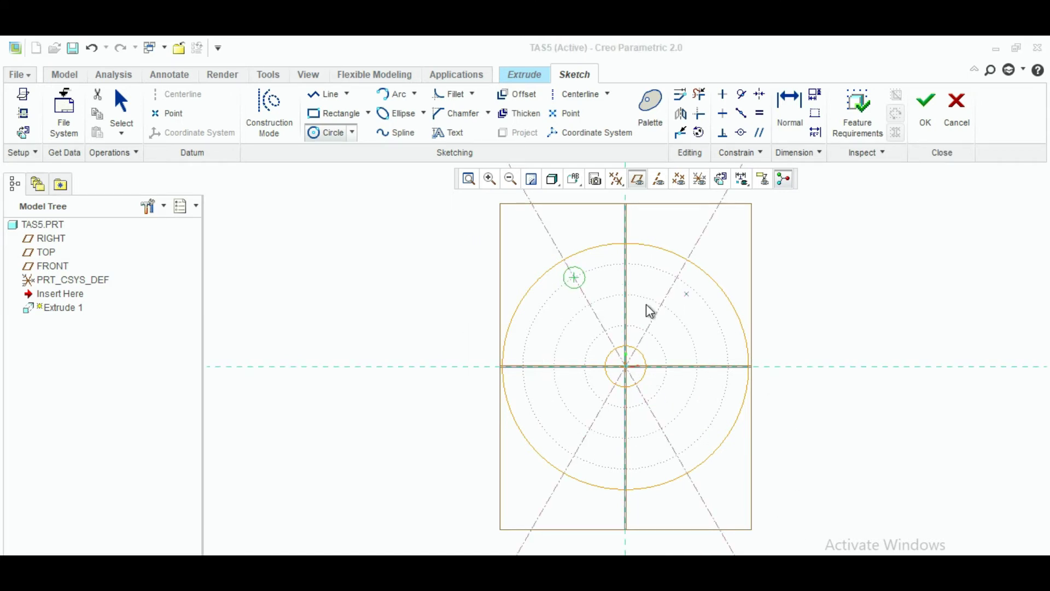
{"action": "left_click", "coordinate": [678, 277]}
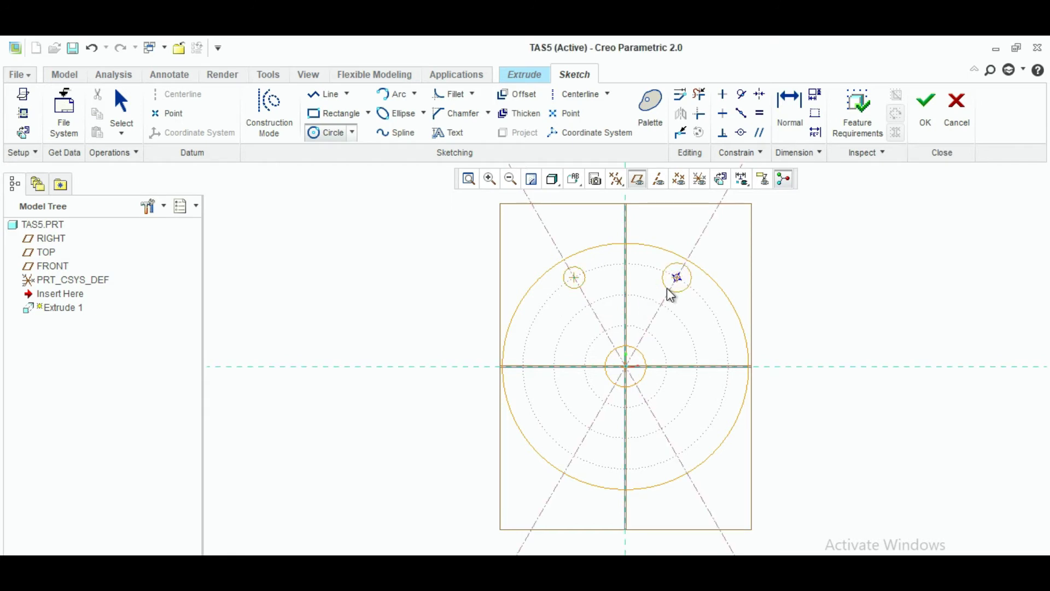
{"action": "left_click", "coordinate": [674, 287]}
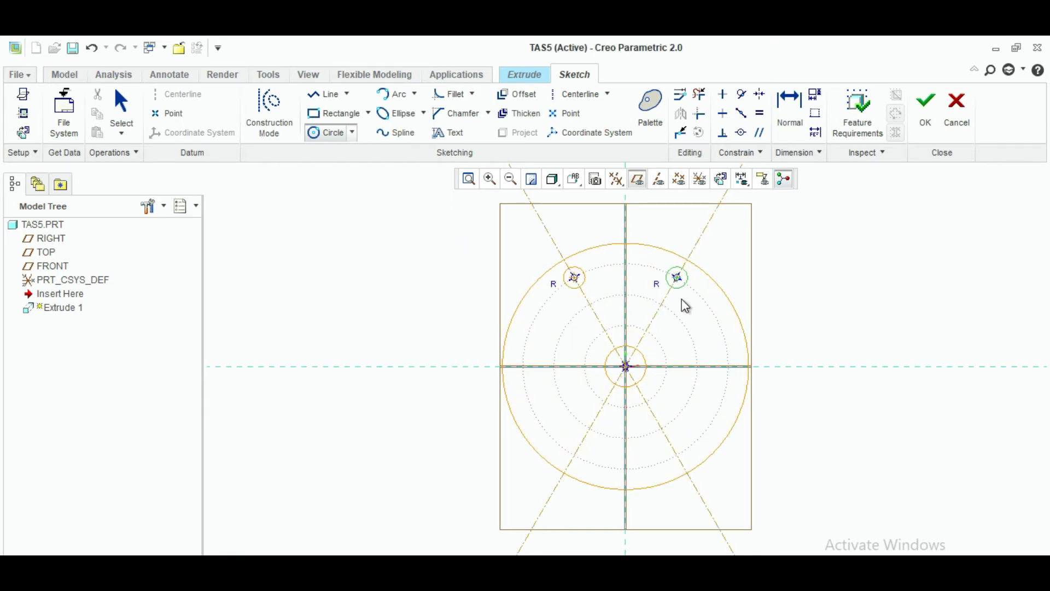
{"action": "left_click", "coordinate": [727, 367]}
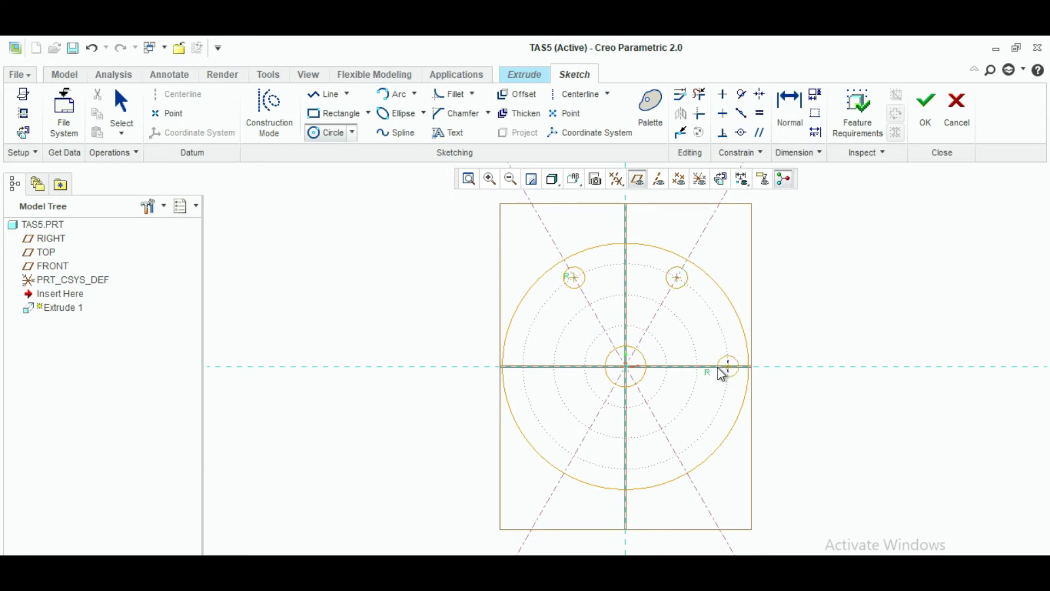
{"action": "left_click", "coordinate": [722, 372]}
{"action": "left_click", "coordinate": [718, 366]}
{"action": "middle_click", "coordinate": [717, 420]}
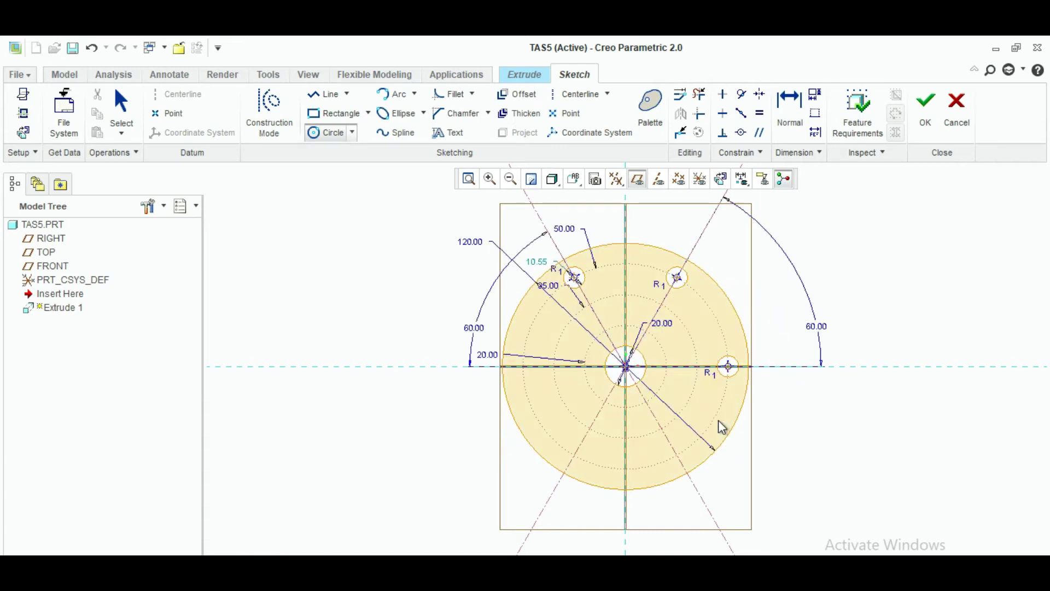
- Add equal-radius outer holes on the lower-right and lower-left diagonals and the left horizontal
{"action": "left_click", "coordinate": [676, 456]}
{"action": "left_click", "coordinate": [670, 465]}
{"action": "left_click", "coordinate": [574, 457]}
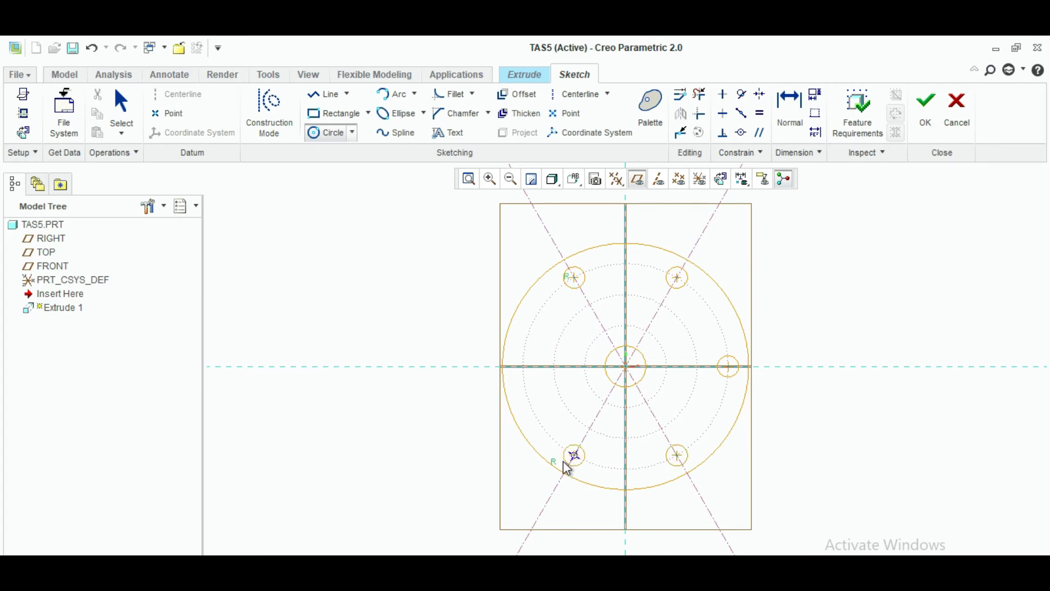
{"action": "left_click", "coordinate": [567, 468]}
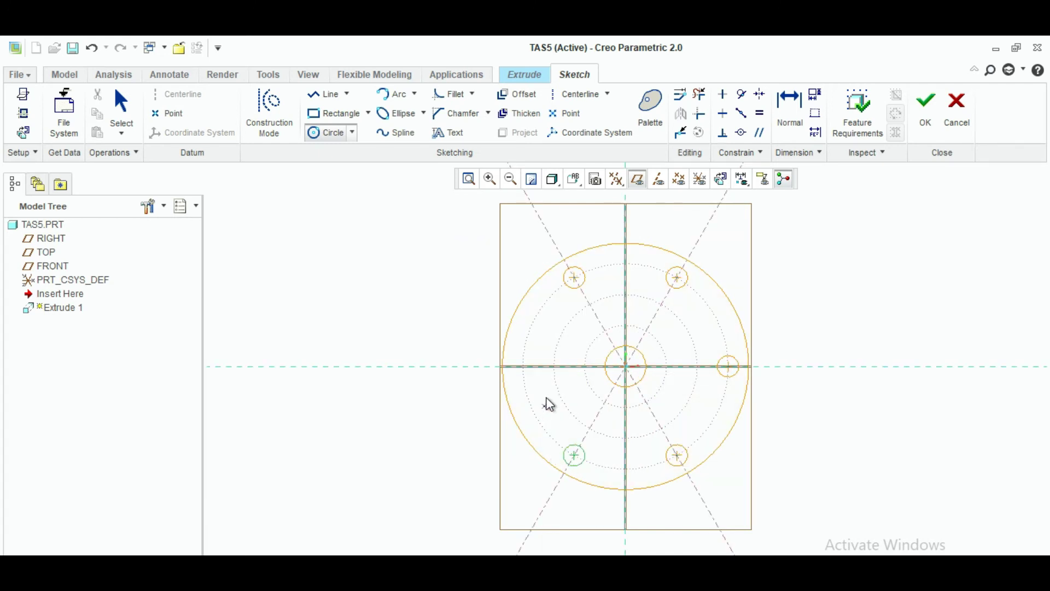
{"action": "left_click", "coordinate": [523, 367]}
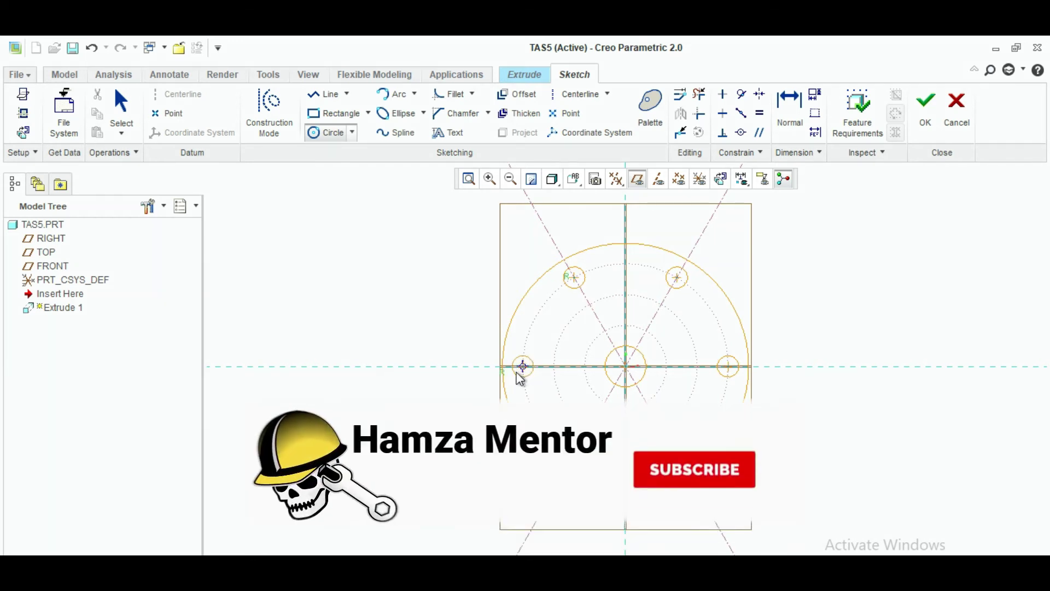
{"action": "left_click", "coordinate": [516, 372]}
{"action": "middle_click", "coordinate": [551, 370]}
- Add inner equal-radius holes on the horizontal axis and the upper-left diagonal
{"action": "left_click", "coordinate": [551, 370]}
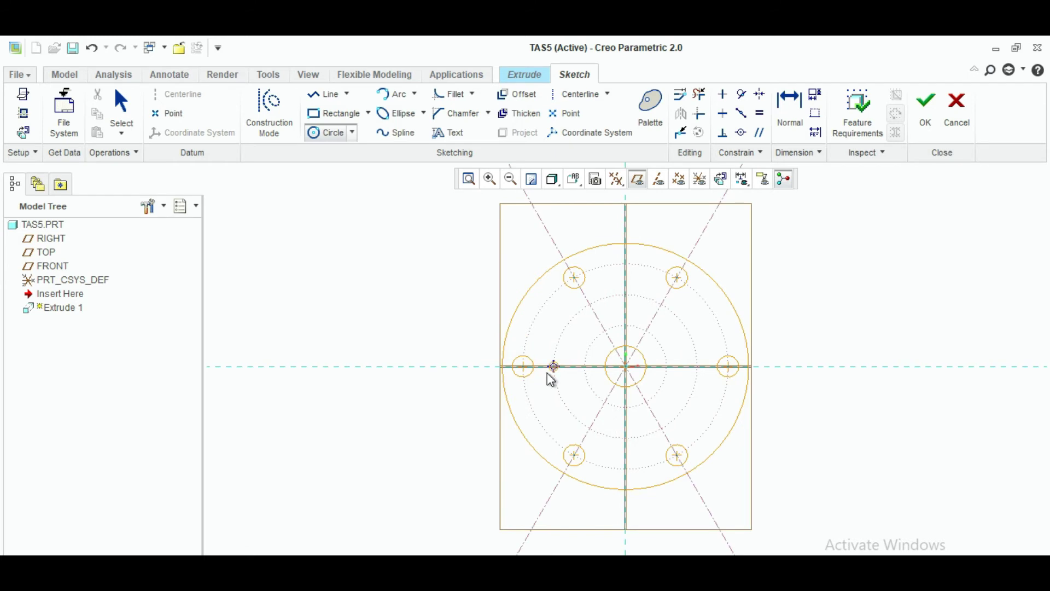
{"action": "left_click", "coordinate": [547, 372]}
{"action": "left_click", "coordinate": [587, 370]}
{"action": "left_click", "coordinate": [582, 375]}
{"action": "left_click", "coordinate": [589, 304]}
{"action": "left_click", "coordinate": [583, 303]}
{"action": "middle_click", "coordinate": [582, 310]}
{"action": "left_click", "coordinate": [605, 331]}
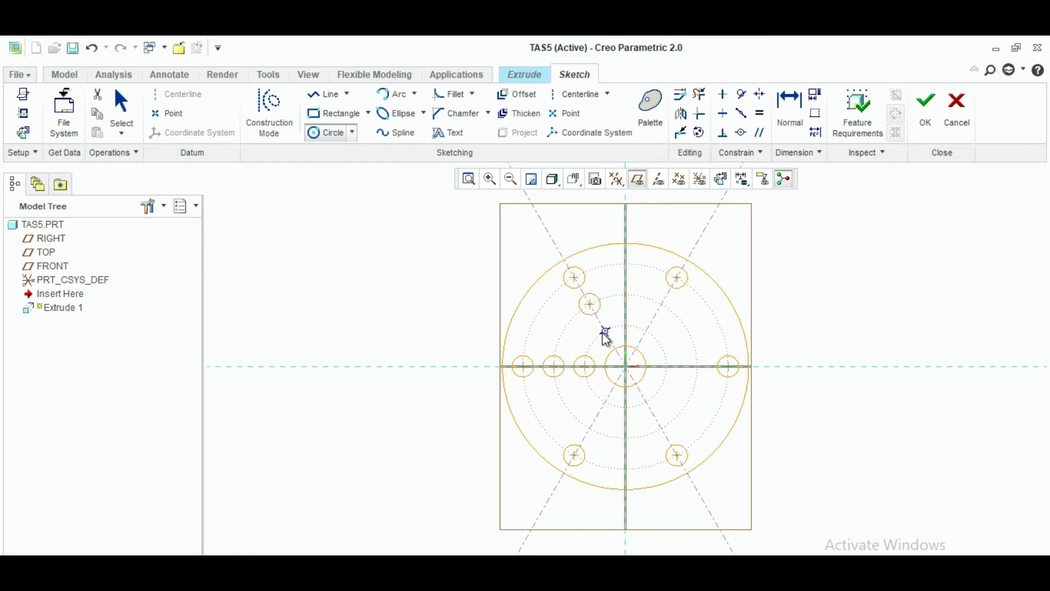
{"action": "left_click", "coordinate": [602, 339]}
{"action": "left_click", "coordinate": [599, 334]}
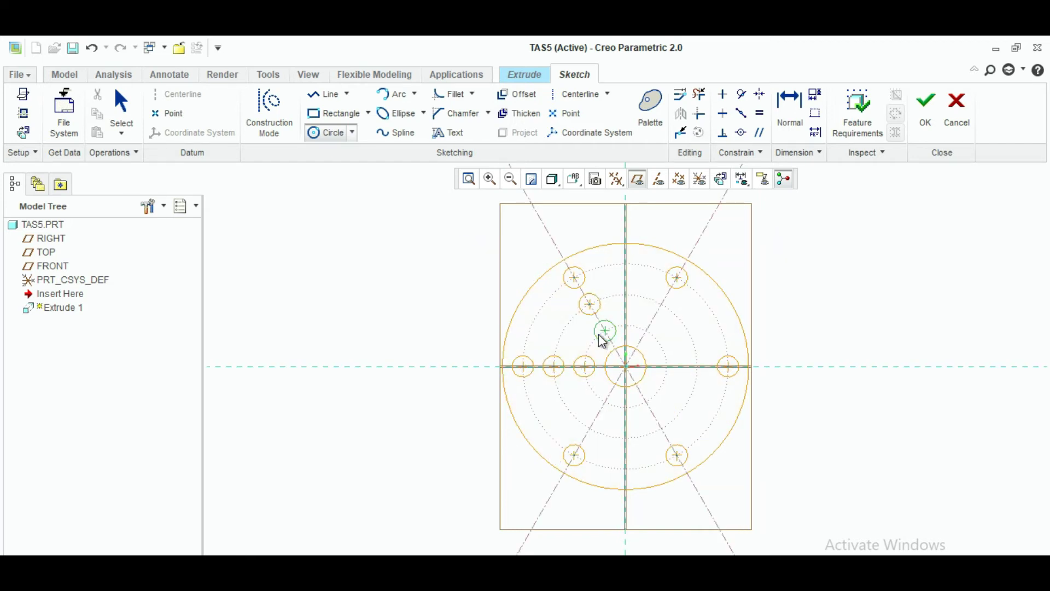
- Add inner equal-radius holes on the upper-right diagonal and the right horizontal
{"action": "left_click", "coordinate": [662, 304]}
{"action": "left_click", "coordinate": [652, 312]}
{"action": "left_click", "coordinate": [647, 332]}
{"action": "left_click", "coordinate": [644, 344]}
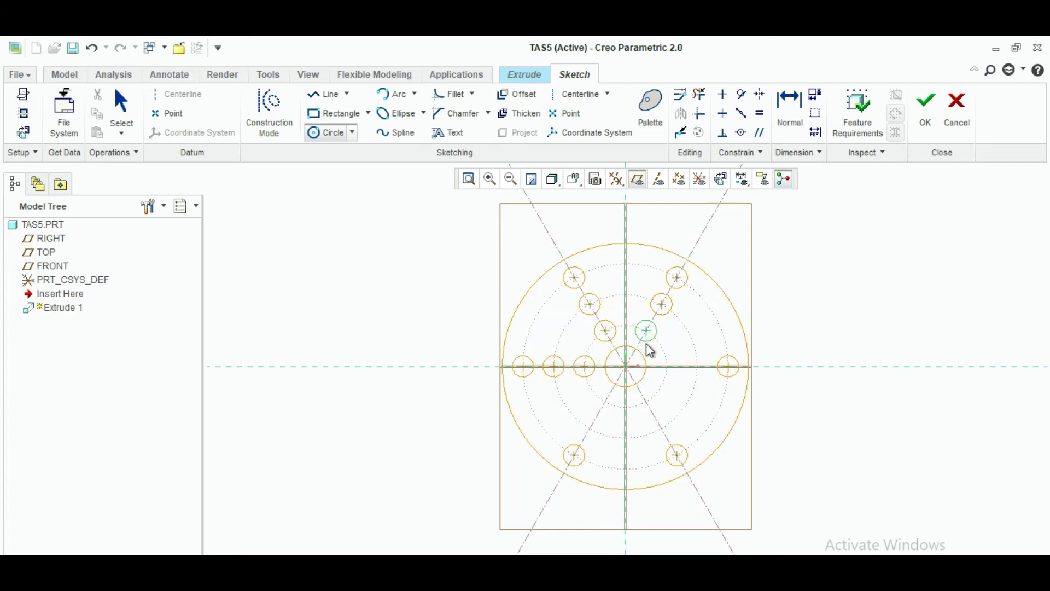
{"action": "left_click", "coordinate": [693, 368]}
{"action": "left_click", "coordinate": [686, 366]}
{"action": "left_click", "coordinate": [663, 366]}
{"action": "left_click", "coordinate": [664, 367]}
{"action": "left_click", "coordinate": [661, 377]}
- Add the remaining equal-radius holes on the lower-right and lower-left diagonals
{"action": "left_click", "coordinate": [647, 403]}
{"action": "left_click", "coordinate": [643, 414]}
{"action": "left_click", "coordinate": [662, 429]}
{"action": "left_click", "coordinate": [656, 434]}
{"action": "left_click", "coordinate": [589, 431]}
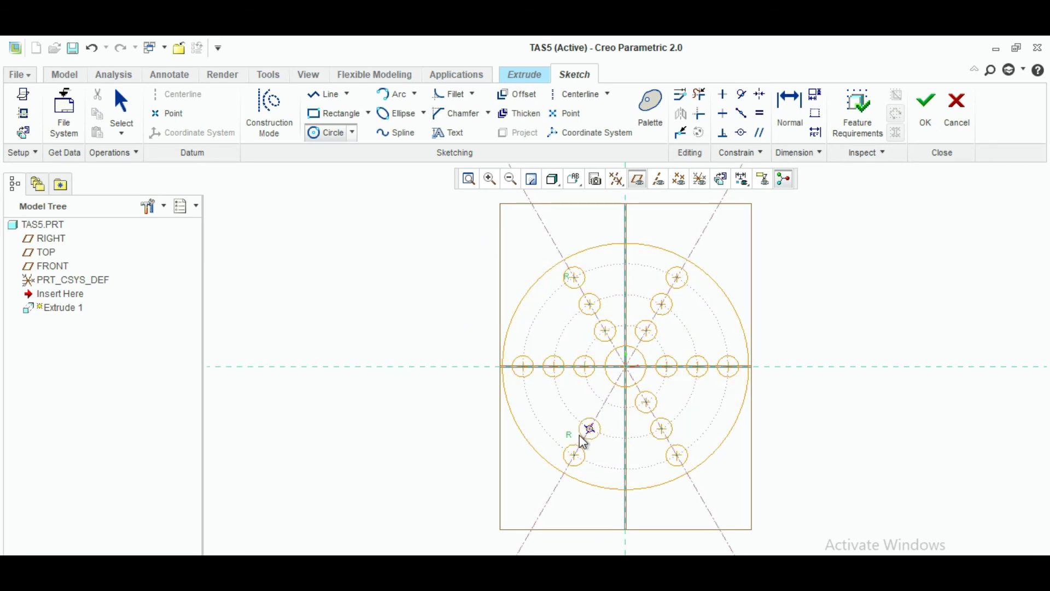
{"action": "left_click", "coordinate": [583, 441]}
{"action": "left_click", "coordinate": [605, 402]}
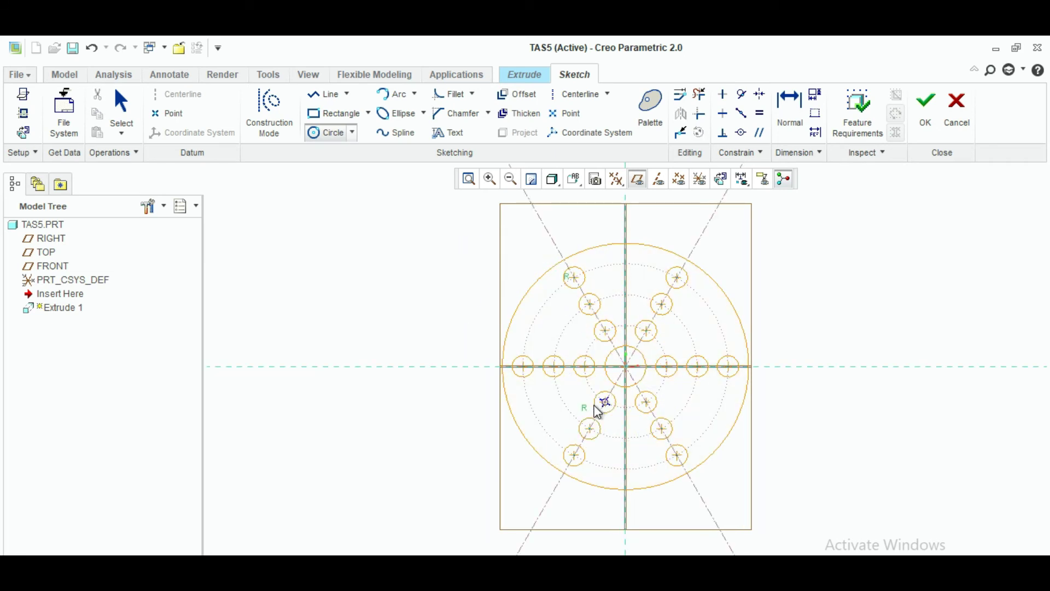
{"action": "left_click", "coordinate": [599, 411]}
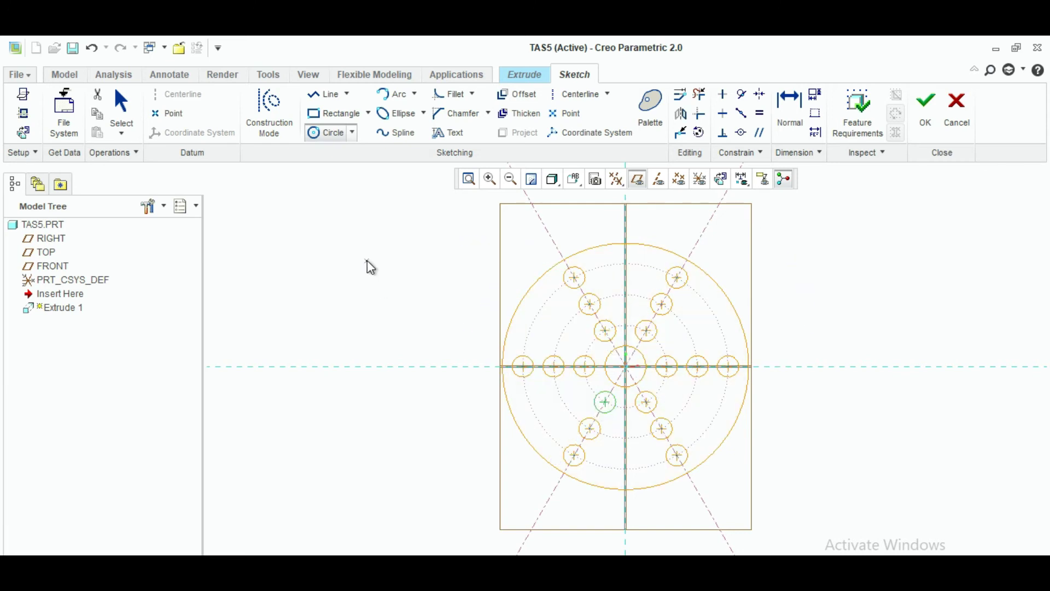
- Change the equal hole diameter from 10.55 to 10 and accept the sketch
{"action": "middle_click", "coordinate": [264, 191]}
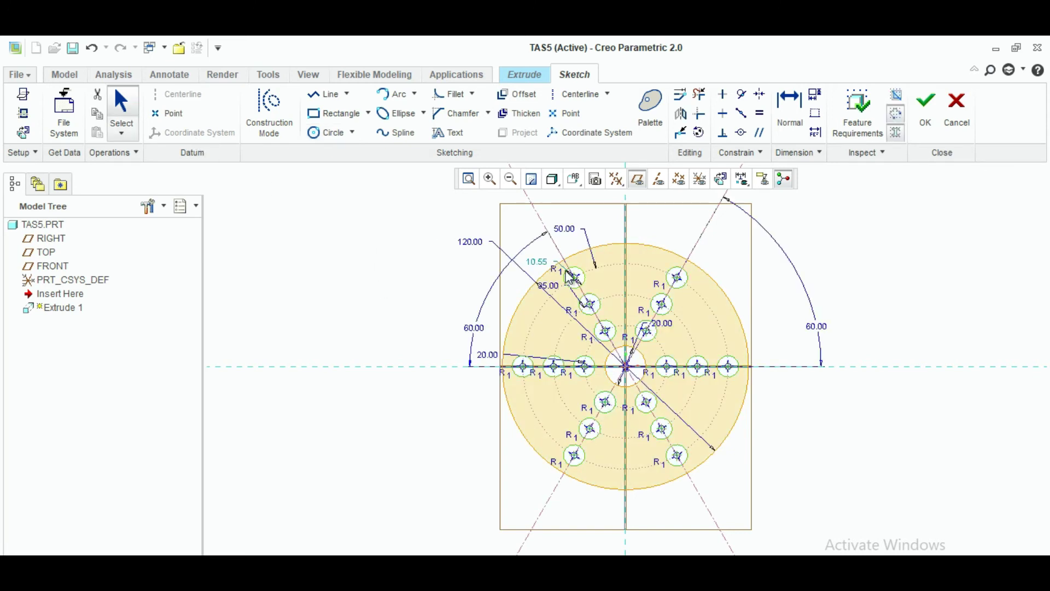
{"action": "left_click_drag", "start_coordinate": [545, 263], "coordinate": [534, 257]}
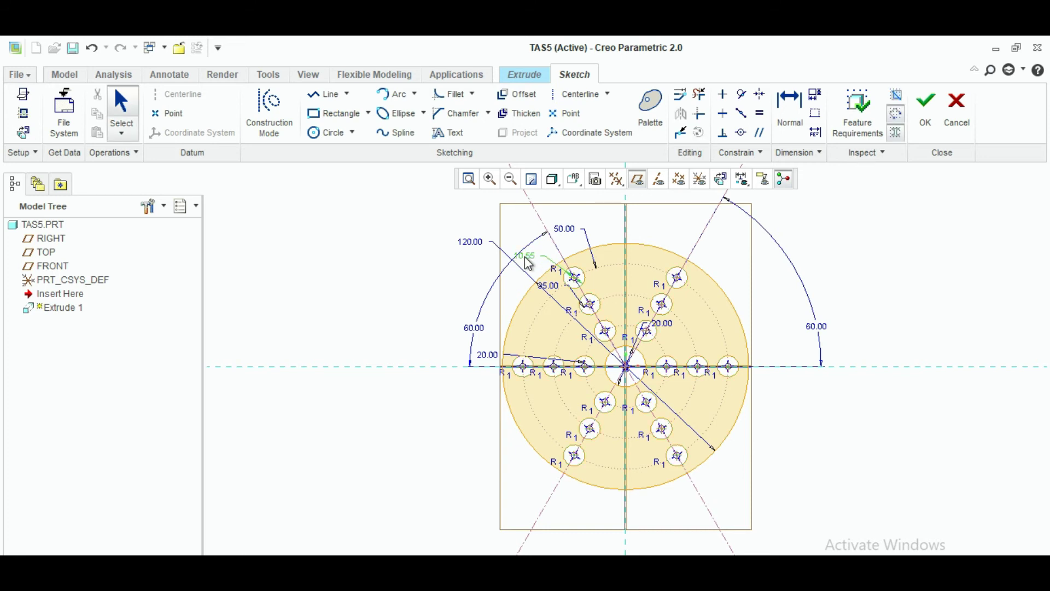
{"action": "double_click", "coordinate": [528, 260]}
{"action": "key", "text": "BackSpace"}
{"action": "type", "text": "10"}
{"action": "key", "text": "Return"}
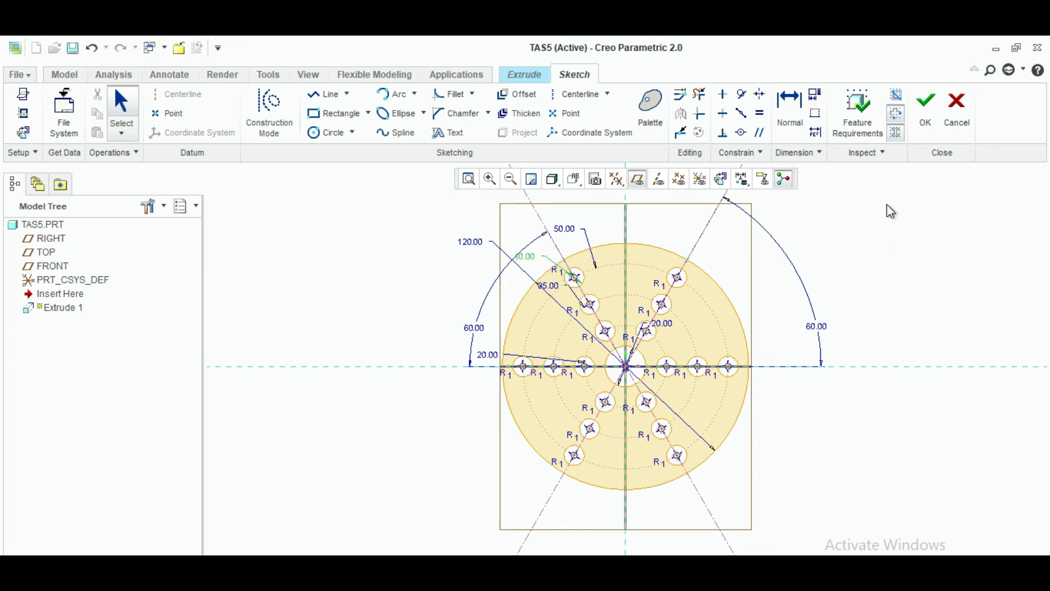
{"action": "left_click", "coordinate": [926, 104]}
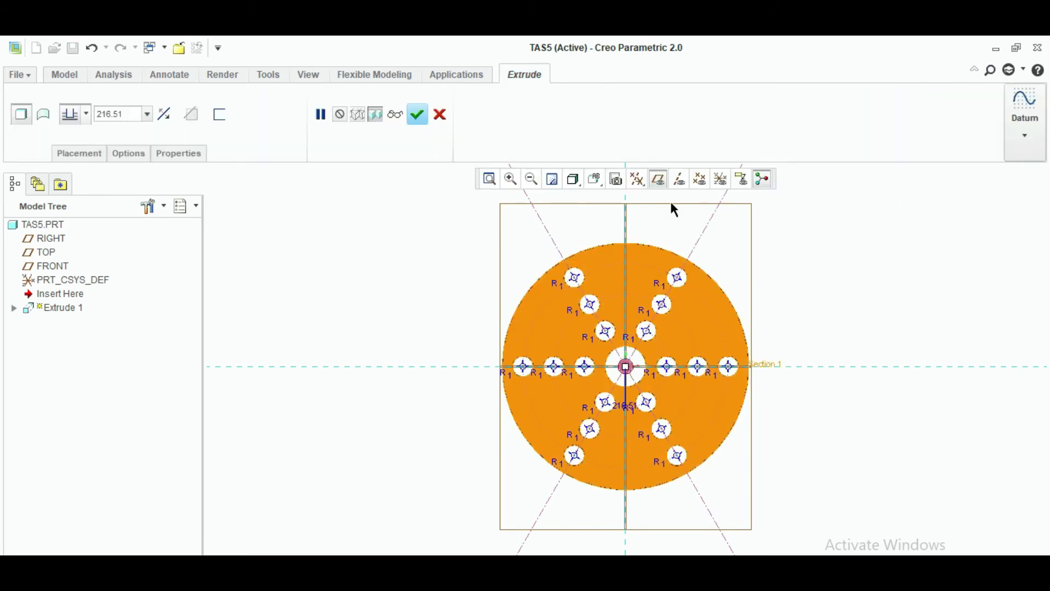
- Set the extrusion depth to 10 and complete Extrude 1
{"action": "double_click", "coordinate": [139, 108]}
{"action": "key", "text": "BackSpace"}
{"action": "type", "text": "11"}
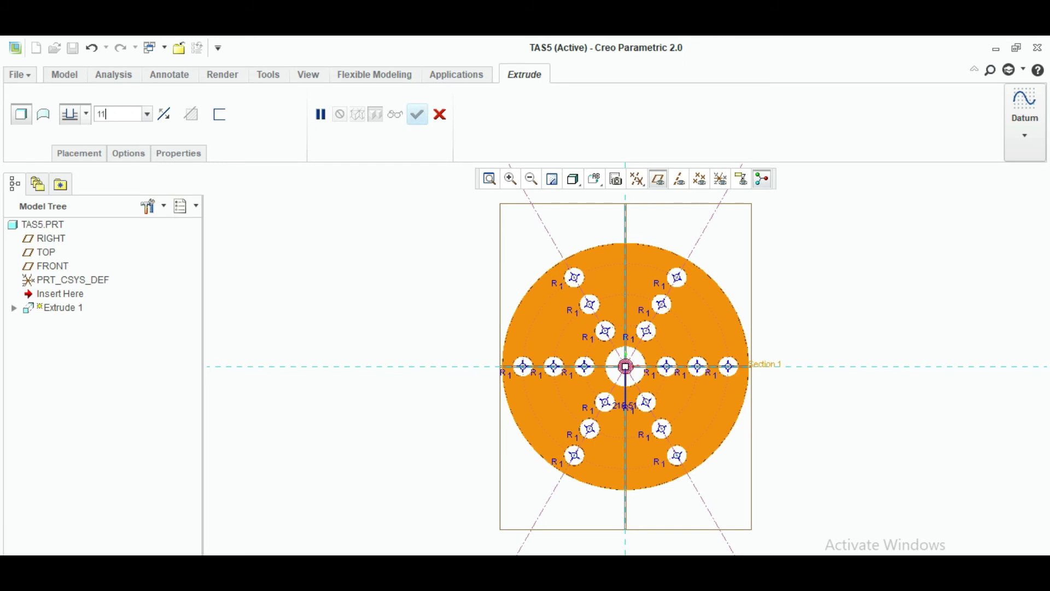
{"action": "key", "text": "BackSpace"}
{"action": "type", "text": "0"}
{"action": "key", "text": "Return"}
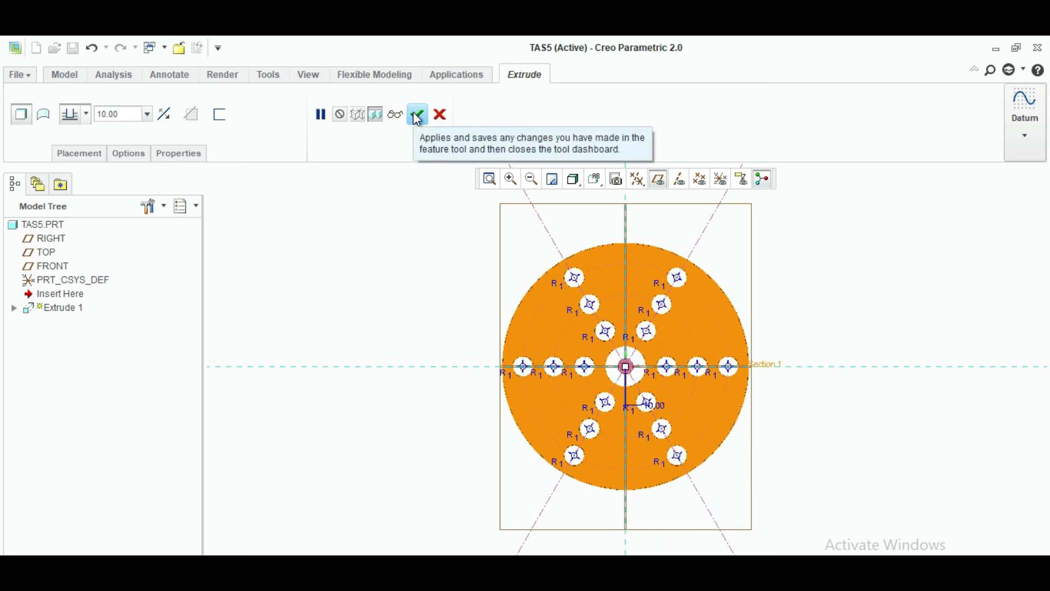
{"action": "left_click", "coordinate": [418, 115]}
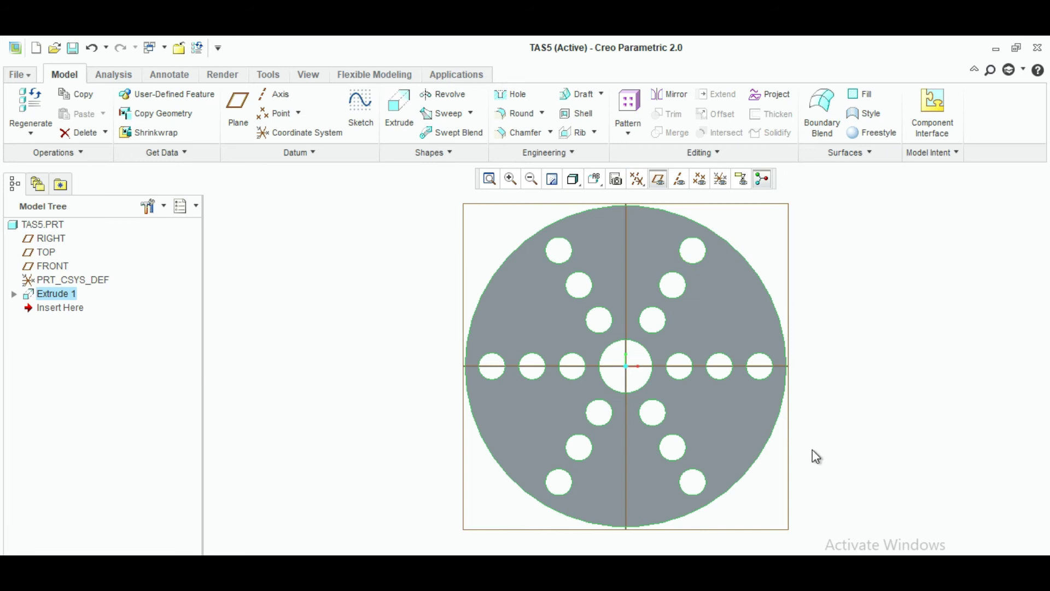
- Apply the orange appearance from the Appearance Gallery to the whole plate
{"action": "left_click", "coordinate": [310, 76]}
{"action": "left_click", "coordinate": [371, 137]}
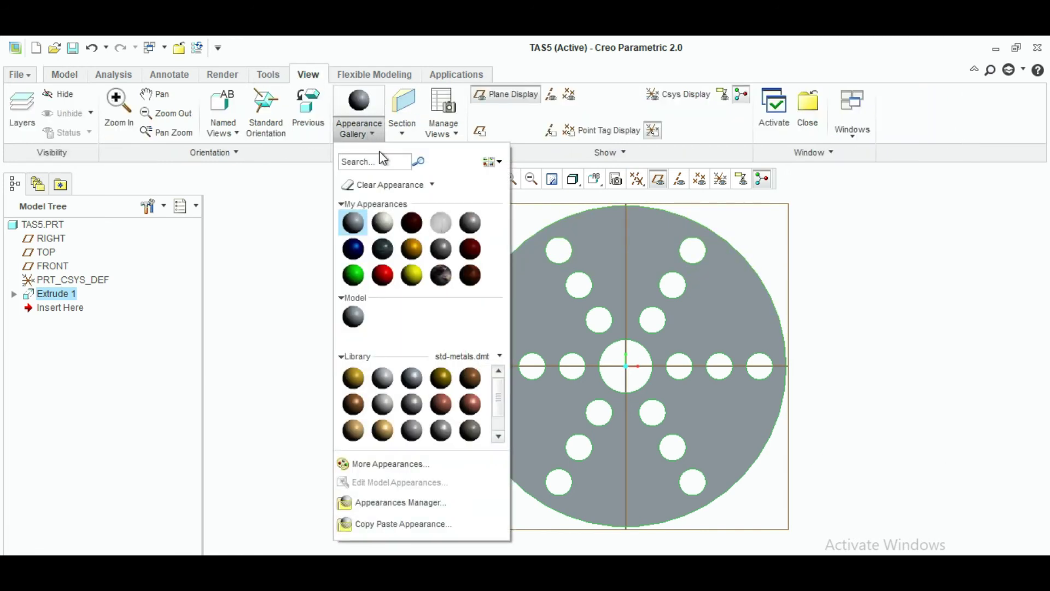
{"action": "left_click", "coordinate": [413, 248]}
{"action": "left_click", "coordinate": [366, 98]}
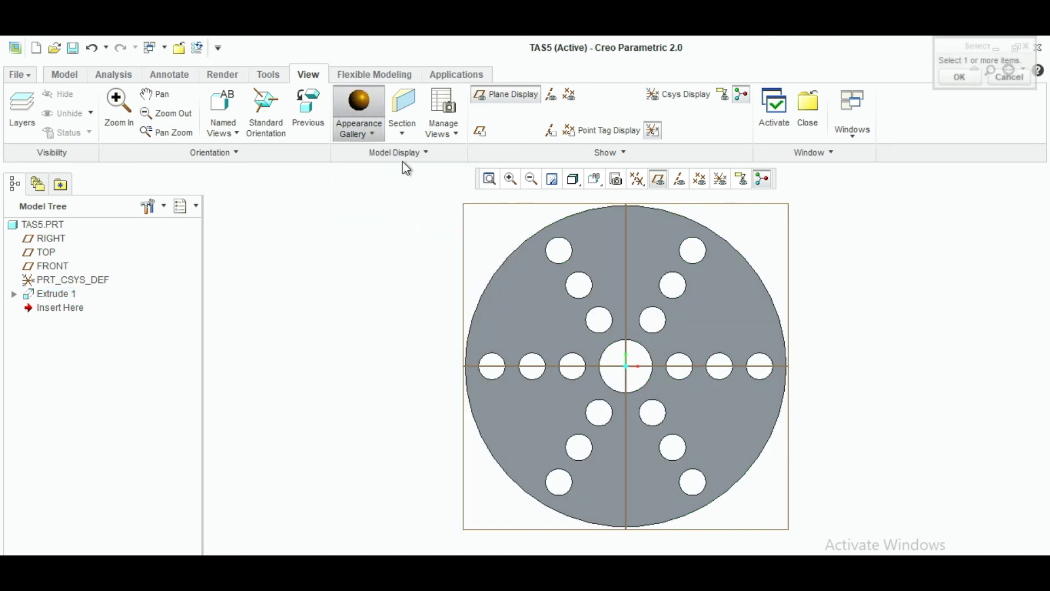
{"action": "left_click", "coordinate": [563, 292]}
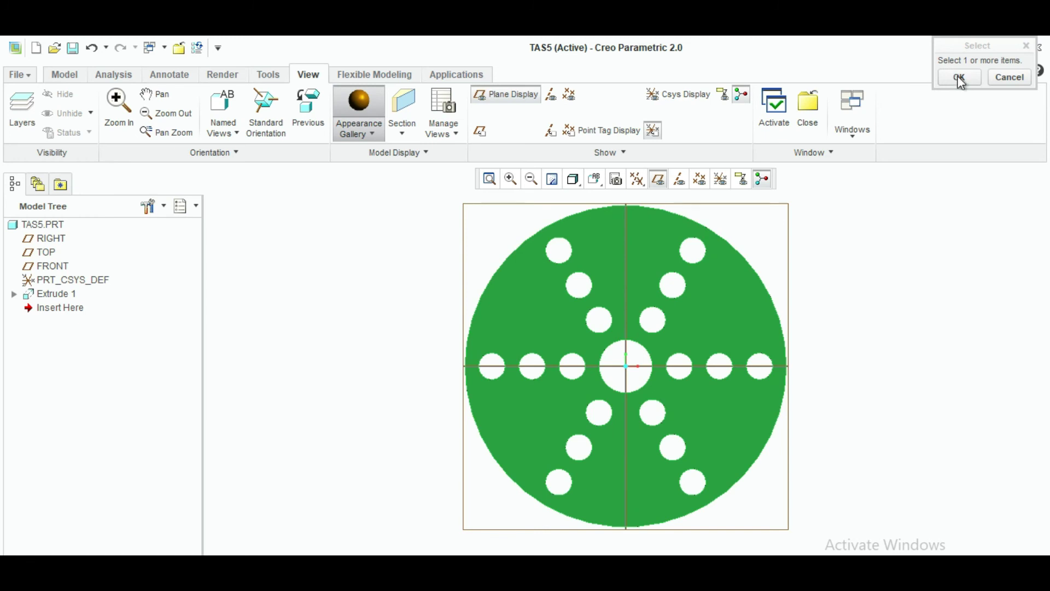
{"action": "left_click", "coordinate": [961, 78]}
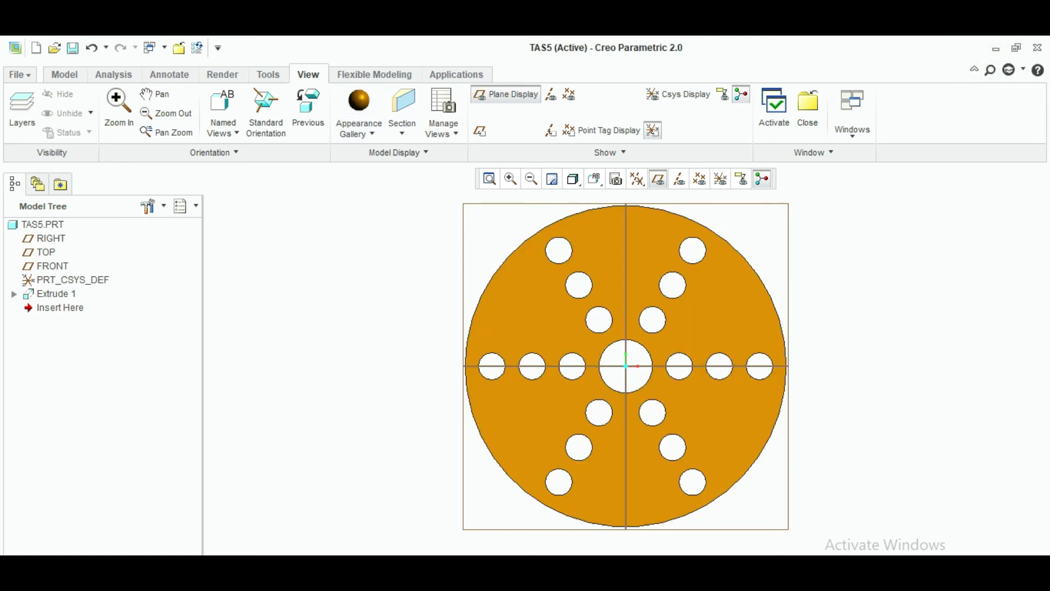
{"action": "scroll", "coordinate": [626, 366], "scroll_direction": "down", "scroll_amount": 3}
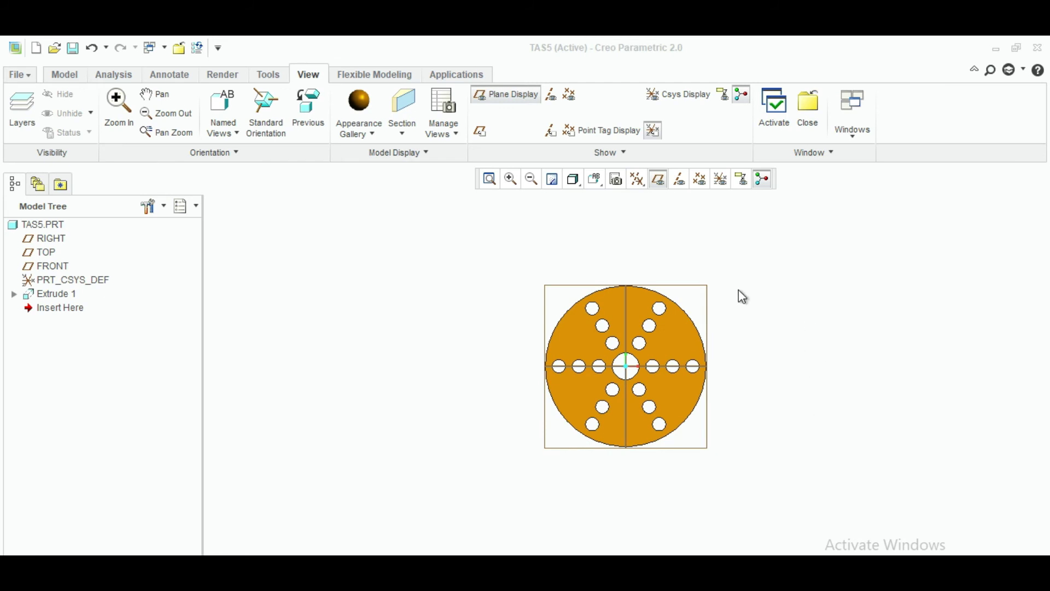
- Orbit the plate and apply the orange appearance to its back face and visible face
{"action": "middle_click_drag", "start_coordinate": [848, 305], "coordinate": [664, 307]}
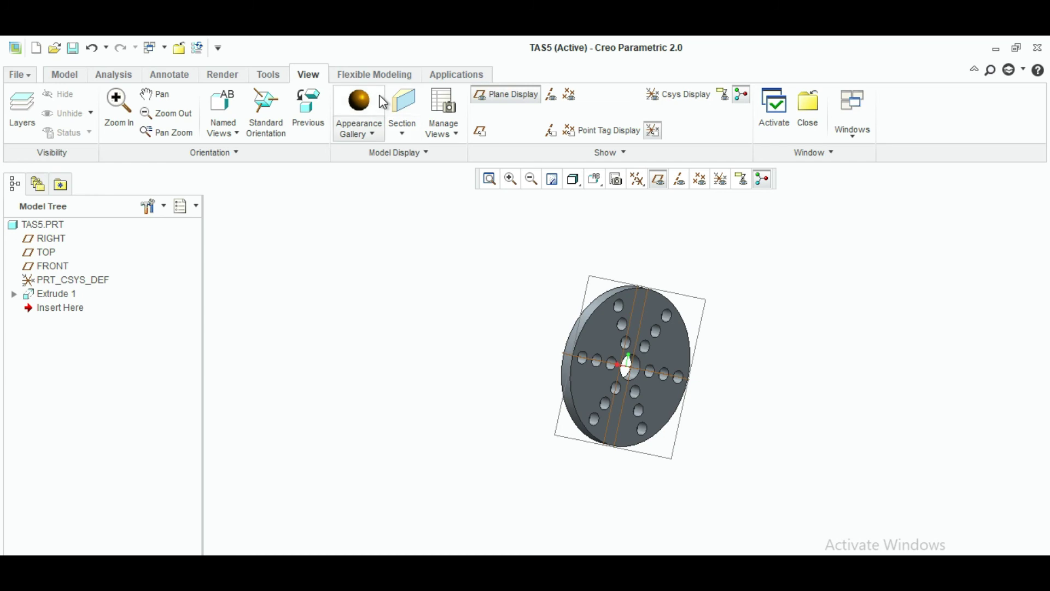
{"action": "left_click", "coordinate": [359, 103]}
{"action": "left_click", "coordinate": [667, 354]}
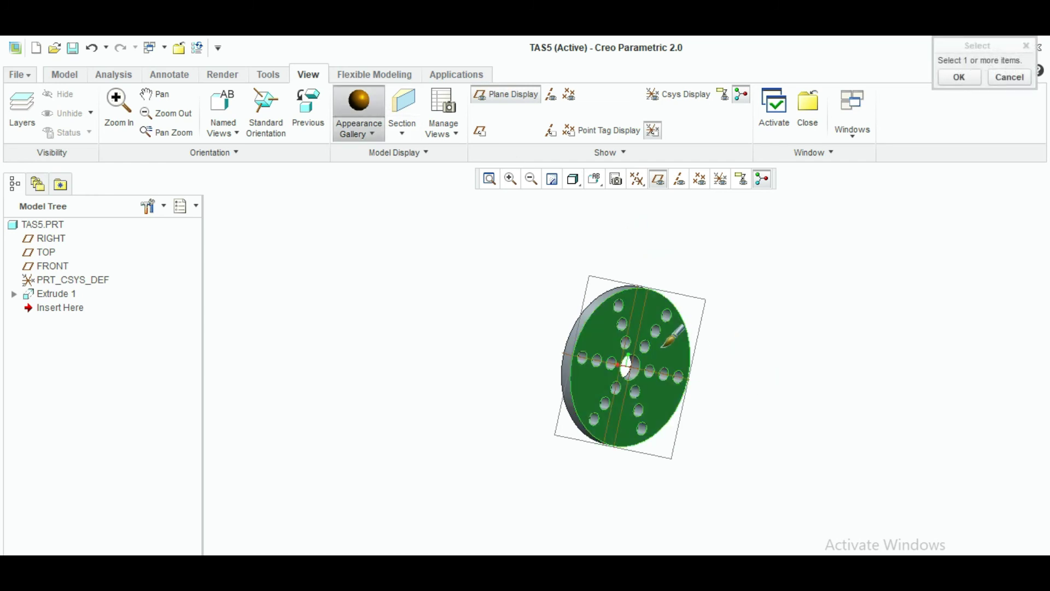
{"action": "left_click", "coordinate": [951, 81]}
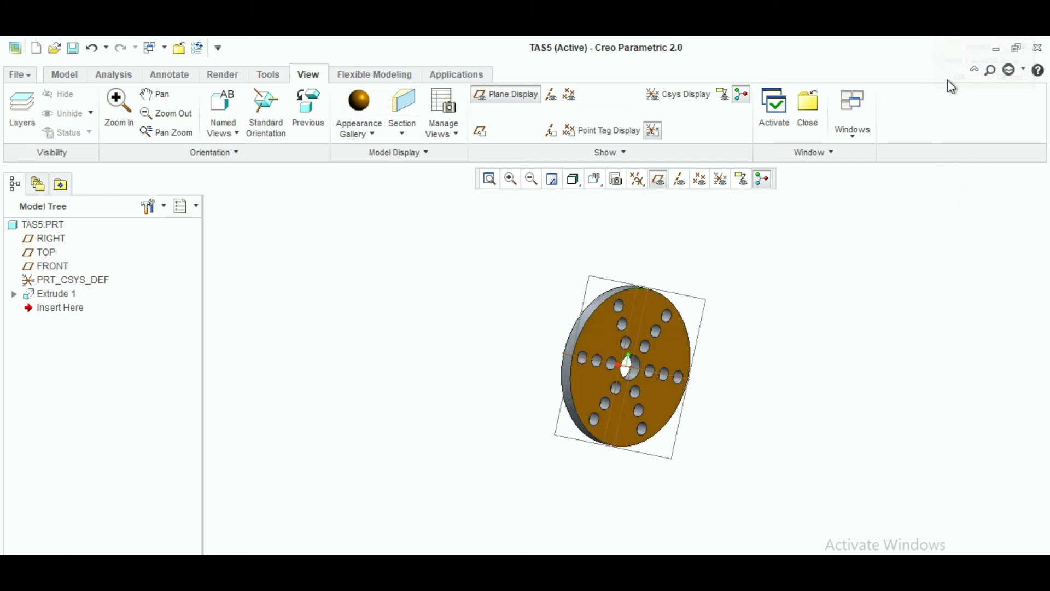
{"action": "left_click", "coordinate": [364, 100]}
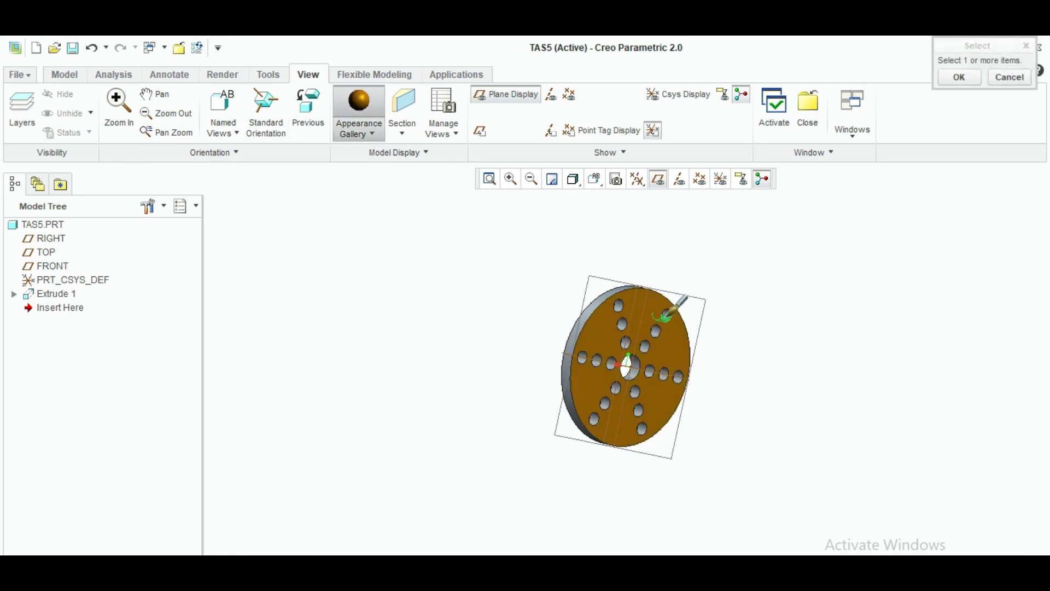
{"action": "left_click", "coordinate": [644, 343]}
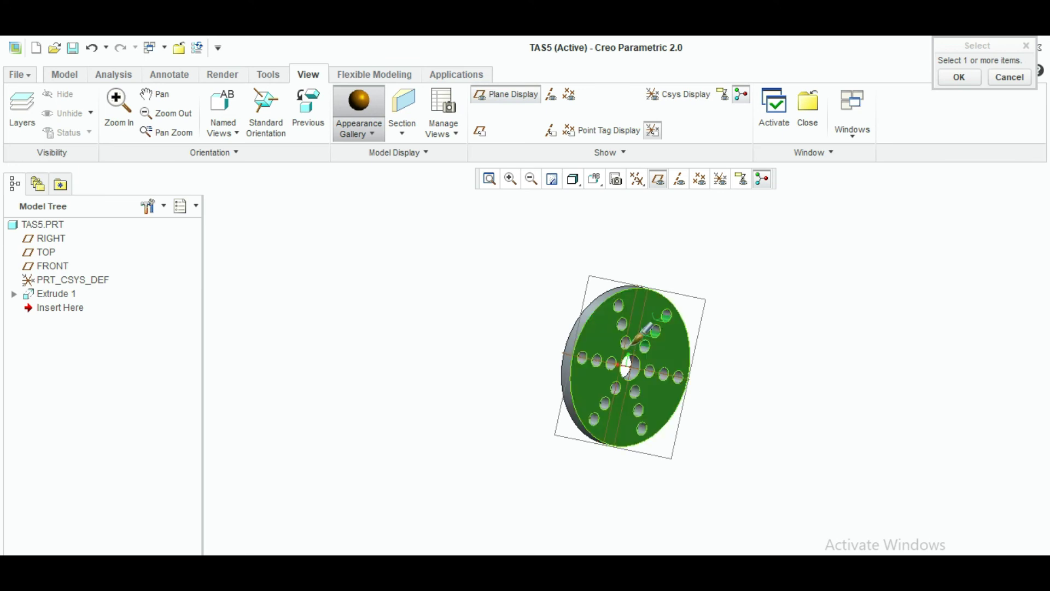
{"action": "left_click", "coordinate": [959, 77]}
- Select the hole walls in the upper row, centre and right of centre for orange
{"action": "left_click", "coordinate": [357, 104]}
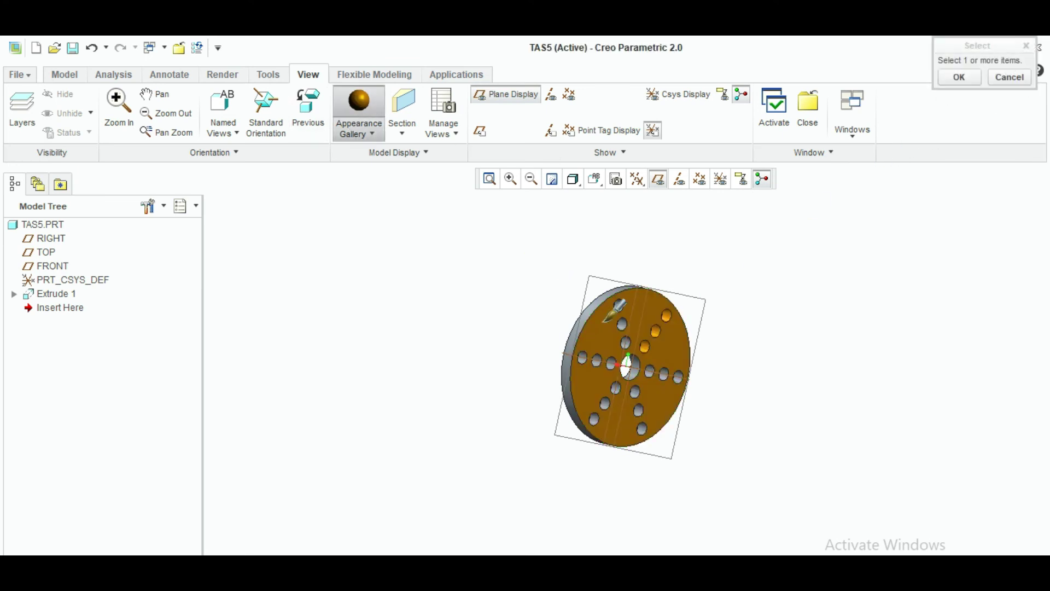
{"action": "left_click", "coordinate": [617, 302], "text": "ctrl"}
{"action": "left_click", "coordinate": [619, 324], "text": "ctrl"}
{"action": "left_click", "coordinate": [623, 345], "text": "ctrl"}
{"action": "left_click", "coordinate": [630, 361], "text": "ctrl"}
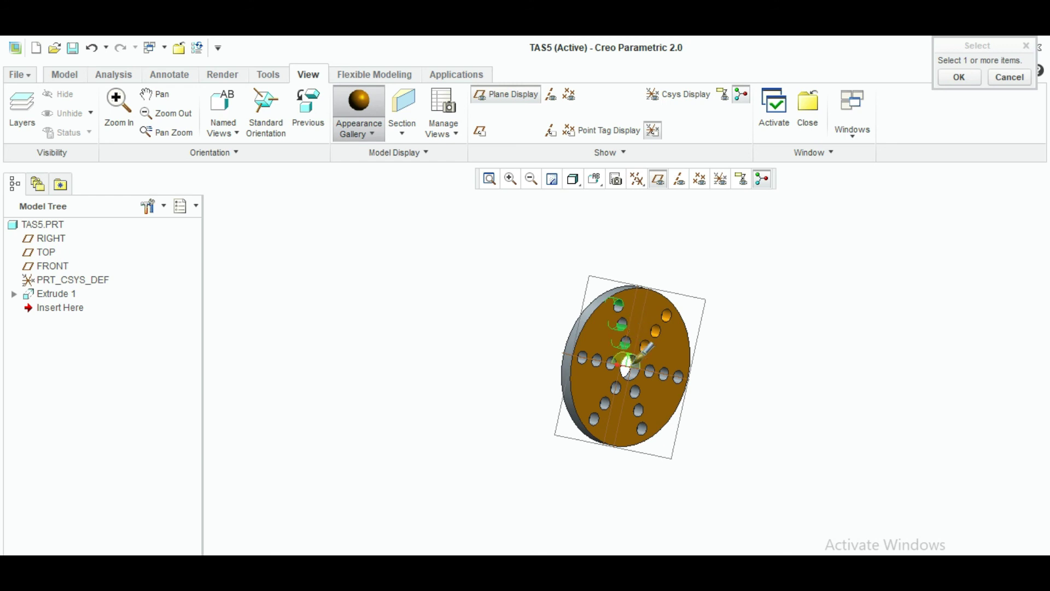
{"action": "left_click", "coordinate": [633, 365], "text": "ctrl"}
{"action": "left_click", "coordinate": [651, 376], "text": "ctrl"}
{"action": "left_click", "coordinate": [649, 370], "text": "ctrl"}
{"action": "left_click", "coordinate": [663, 373], "text": "ctrl"}
{"action": "left_click", "coordinate": [678, 376], "text": "ctrl"}
- Select the lower hole walls, then cancel that selection and restart the appearance tool
{"action": "left_click", "coordinate": [634, 391], "text": "ctrl"}
{"action": "left_click", "coordinate": [638, 408], "text": "ctrl"}
{"action": "left_click", "coordinate": [642, 427], "text": "ctrl"}
{"action": "left_click", "coordinate": [602, 412], "text": "ctrl"}
{"action": "left_click", "coordinate": [602, 411], "text": "ctrl"}
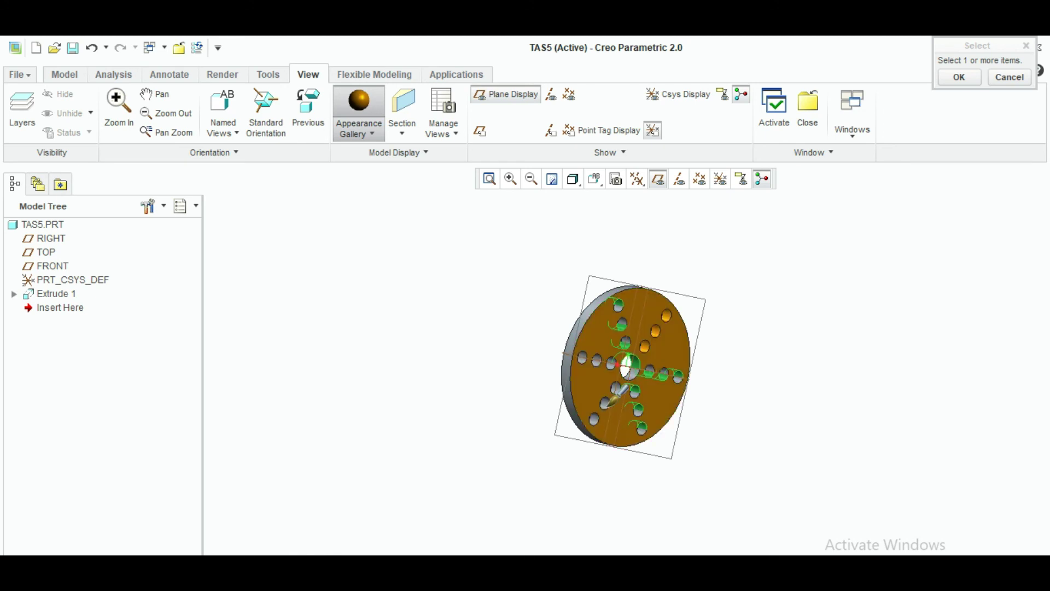
{"action": "left_click", "coordinate": [612, 397], "text": "ctrl"}
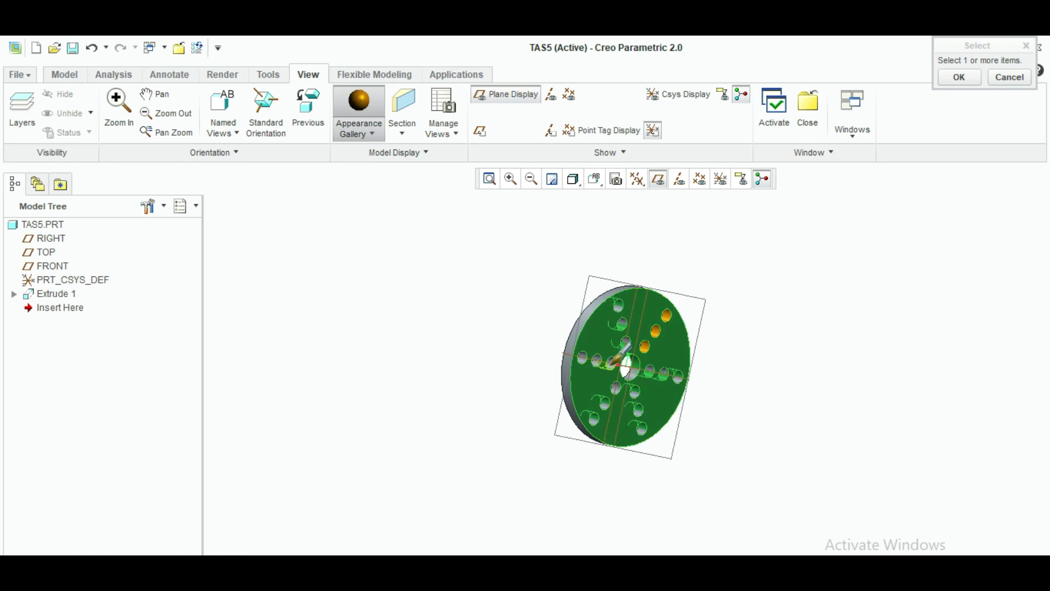
{"action": "left_click", "coordinate": [1002, 82]}
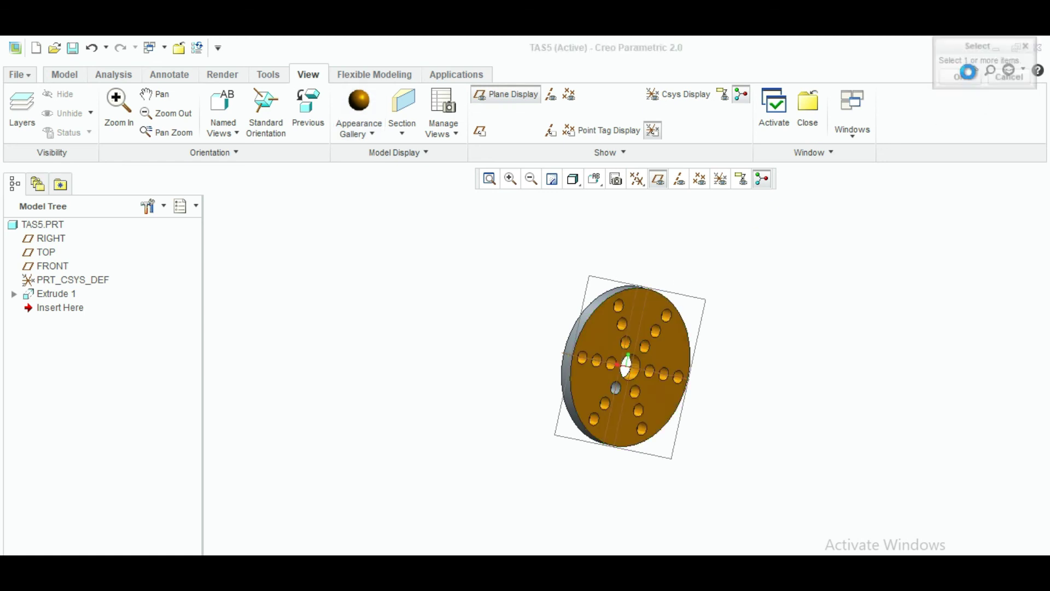
{"action": "left_click", "coordinate": [378, 135]}
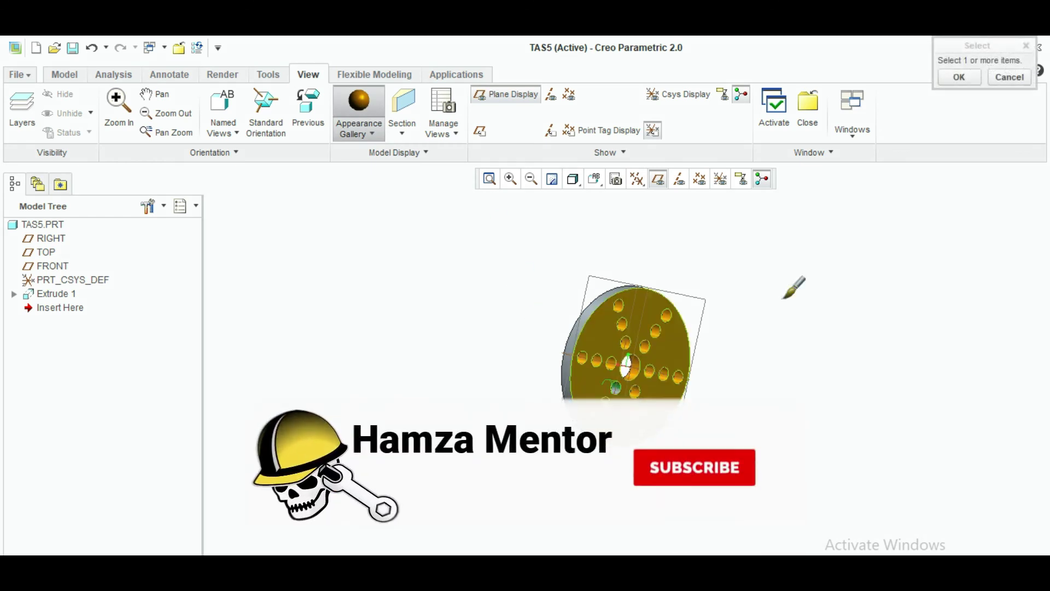
- Apply the green appearance to the plate's outer cylindrical rim, keeping both faces orange
{"action": "left_click", "coordinate": [959, 76]}
{"action": "left_click", "coordinate": [370, 136]}
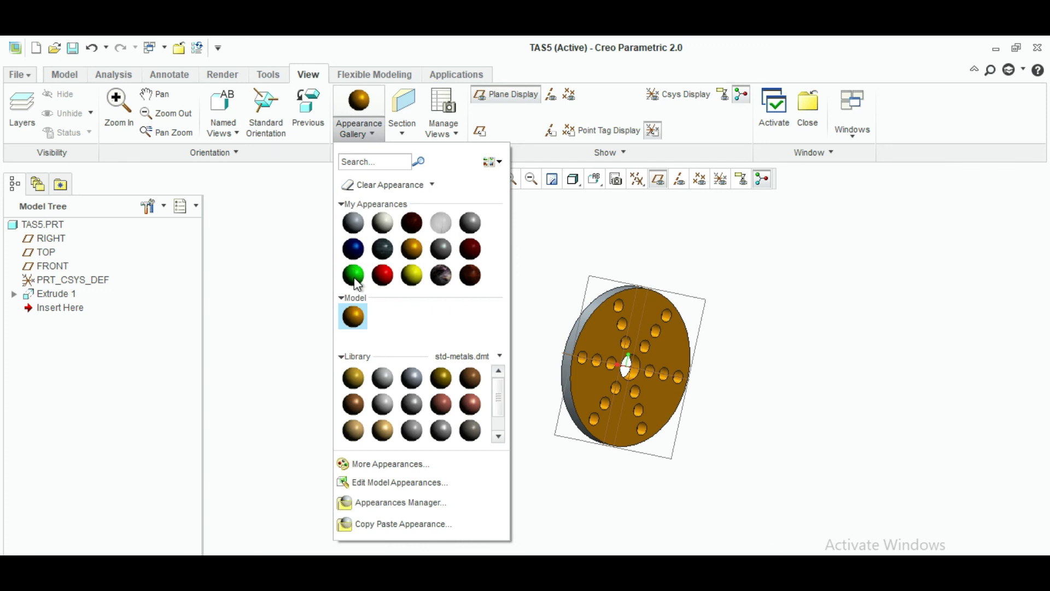
{"action": "left_click", "coordinate": [355, 278]}
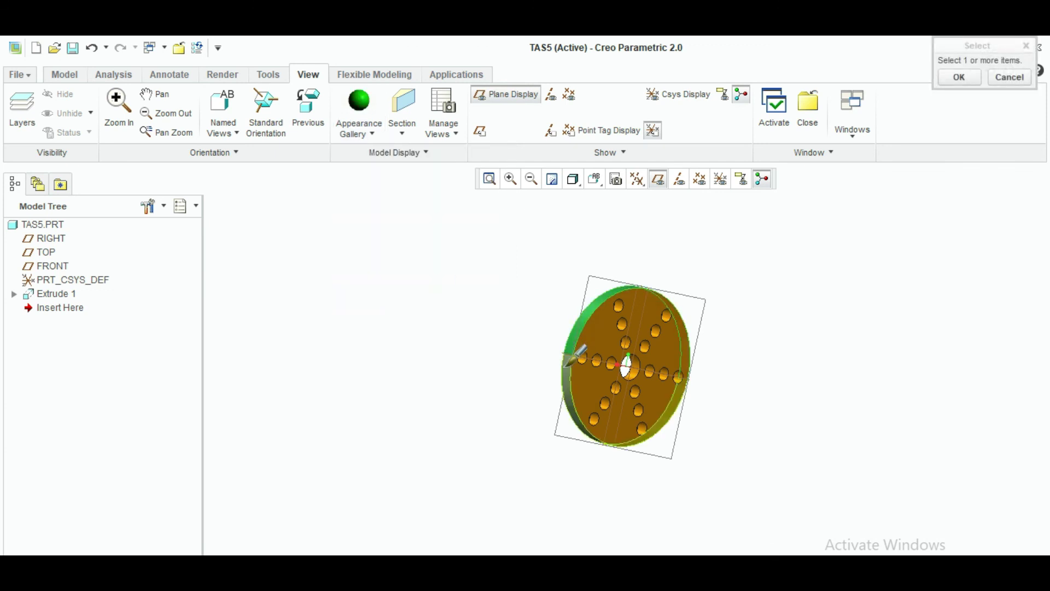
{"action": "left_click", "coordinate": [974, 79]}
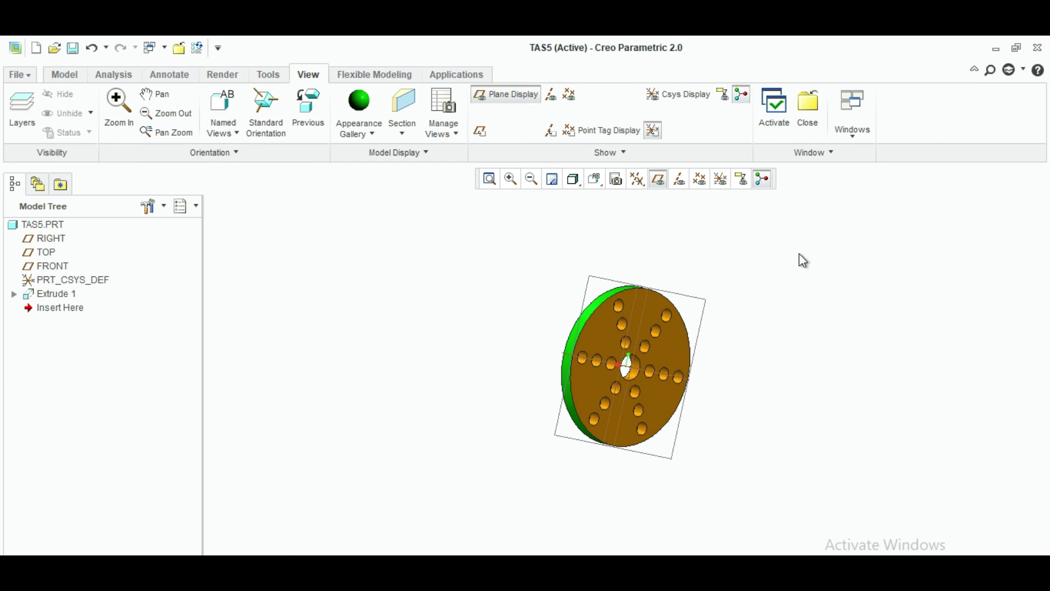
{"action": "middle_click_drag", "start_coordinate": [800, 256], "coordinate": [749, 338]}
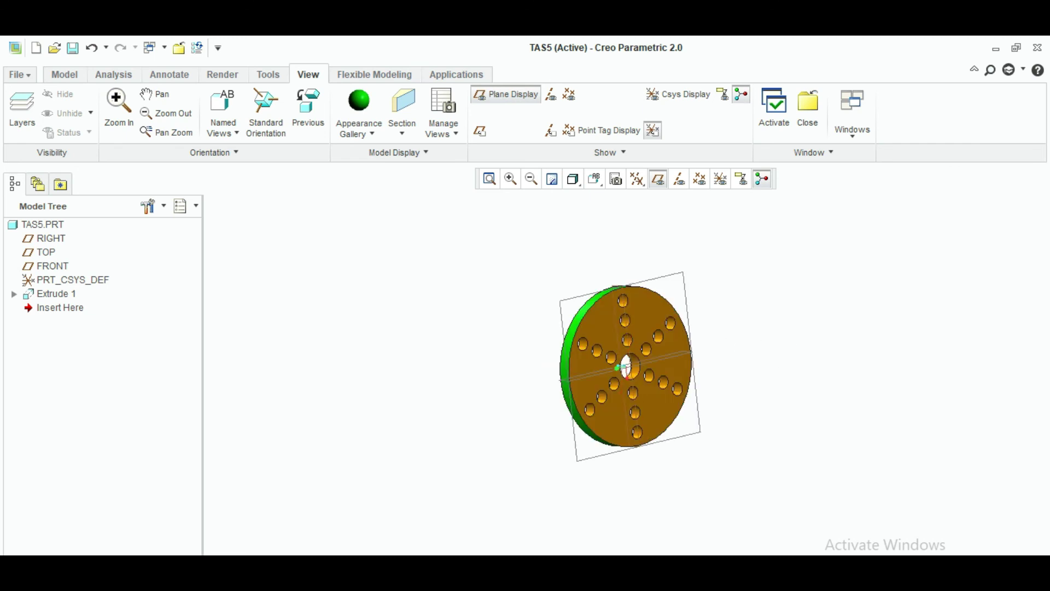